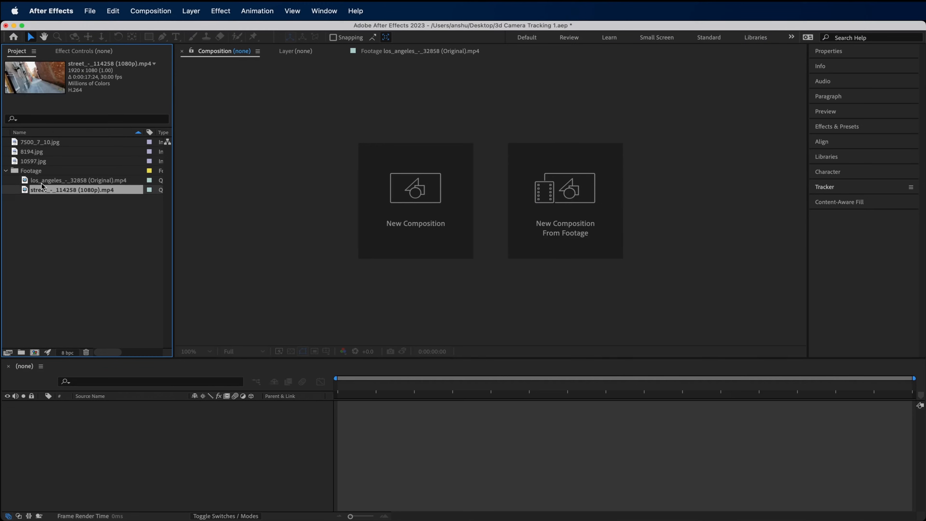
Step: Create a new composition from the footage clip los_angeles_-_32858 (Original).mp4
click(44, 190)
click(65, 177)
click(62, 189)
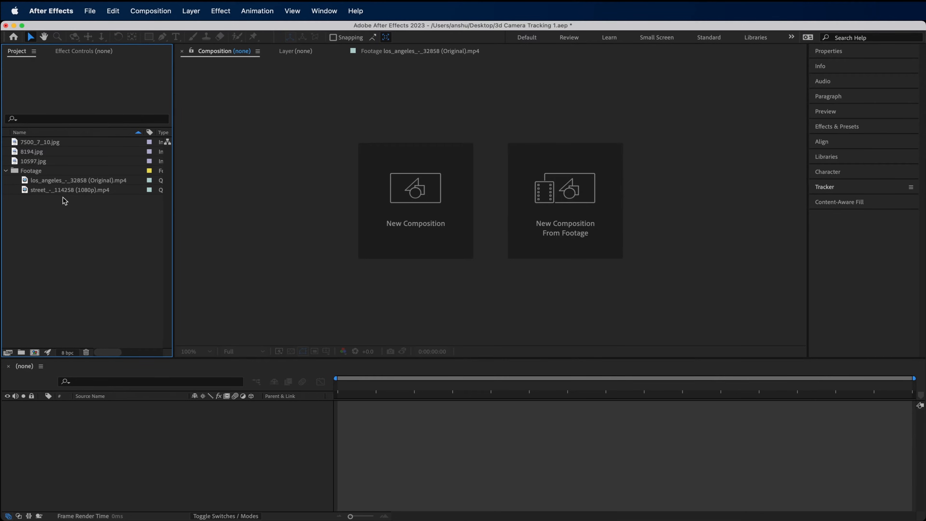
click(41, 180)
drag(43, 180, 35, 354)
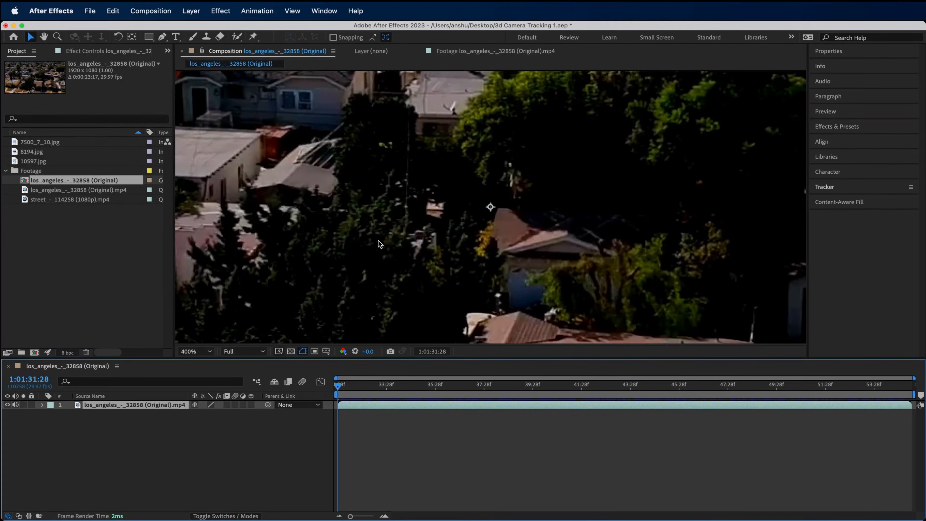
Step: Fit the aerial footage in view and scrub through it to review the camera movement, stopping at 1:01:34:05
scroll(378, 241, down, 3)
scroll(379, 242, up, 1)
scroll(379, 241, down, 1)
key(space)
drag(385, 236, 387, 235)
drag(783, 419, 392, 436)
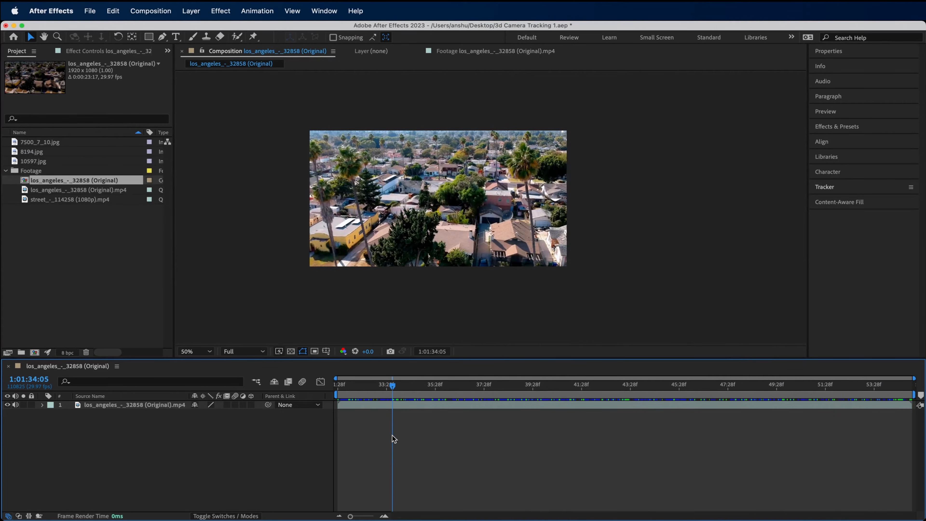
scroll(438, 157, up, 2)
scroll(438, 158, down, 1)
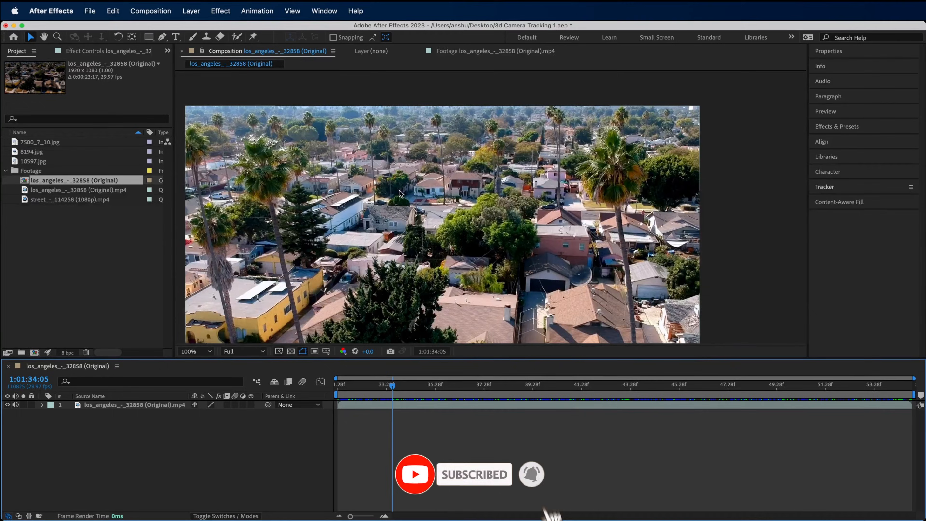
scroll(399, 193, down, 2)
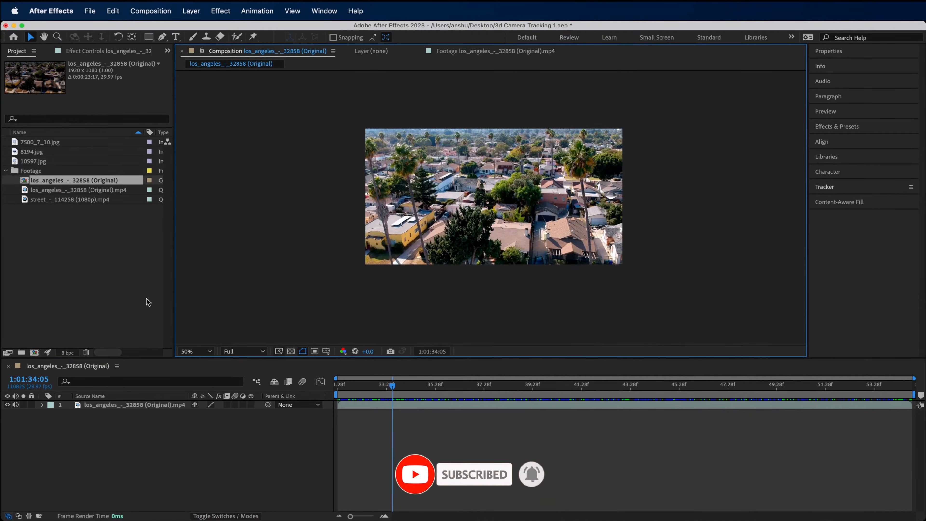
Step: Run Track Camera on the los_angeles footage layer
click(145, 442)
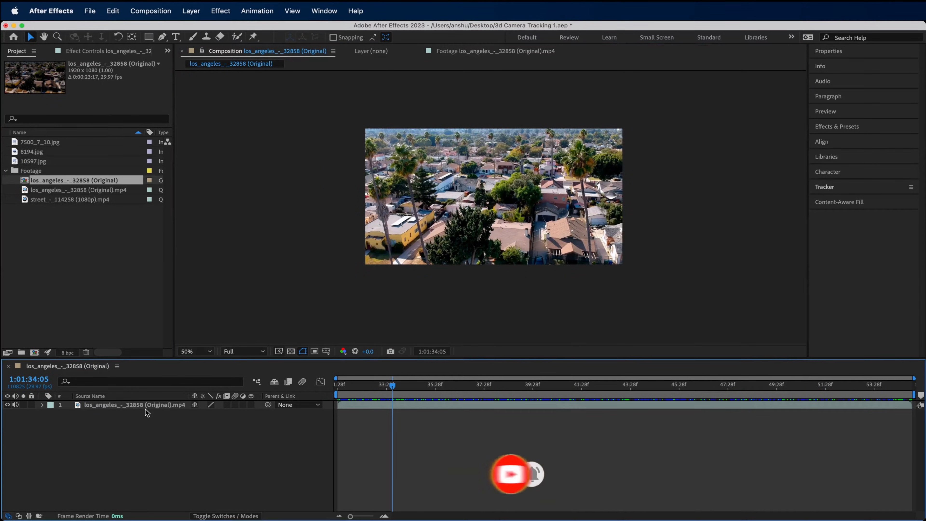
click(117, 405)
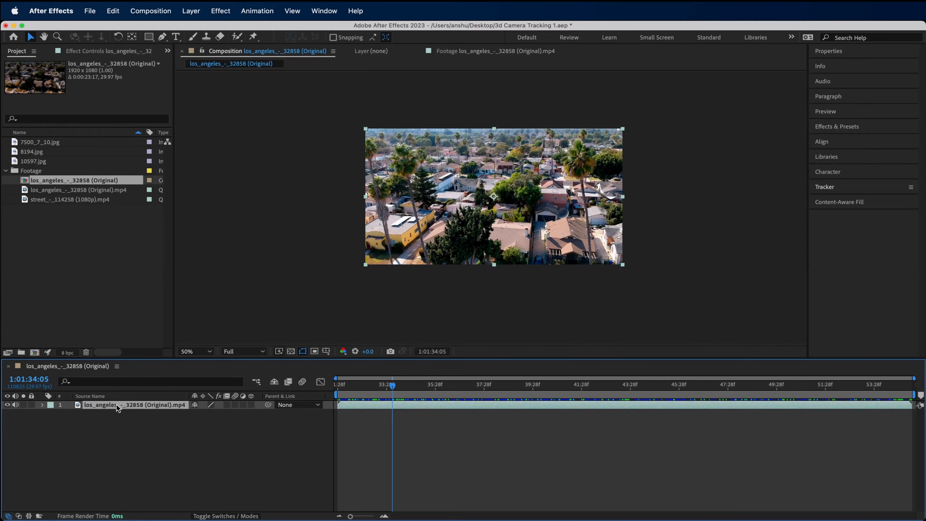
click(826, 189)
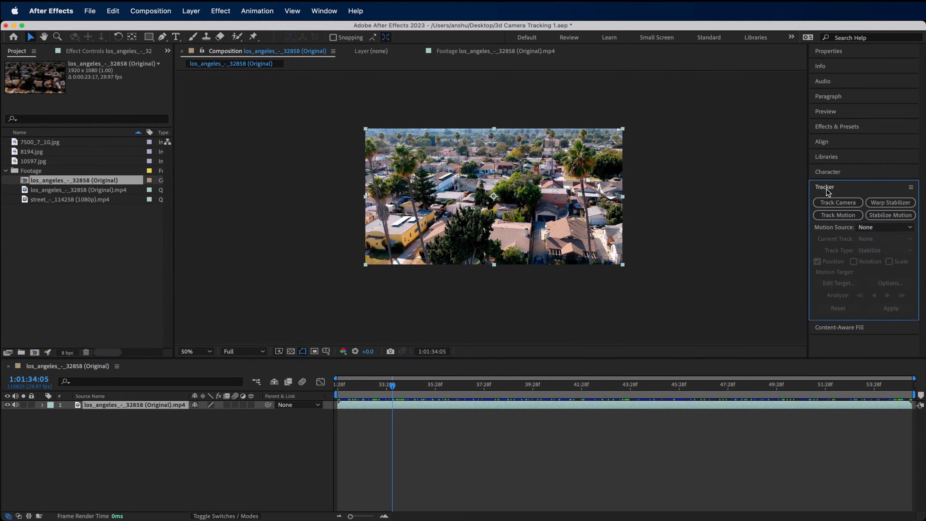
click(830, 206)
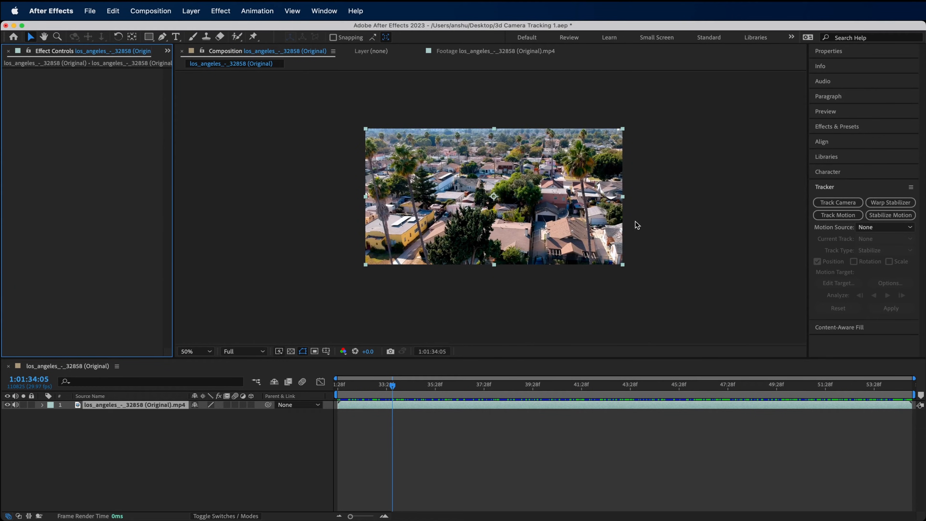
click(837, 202)
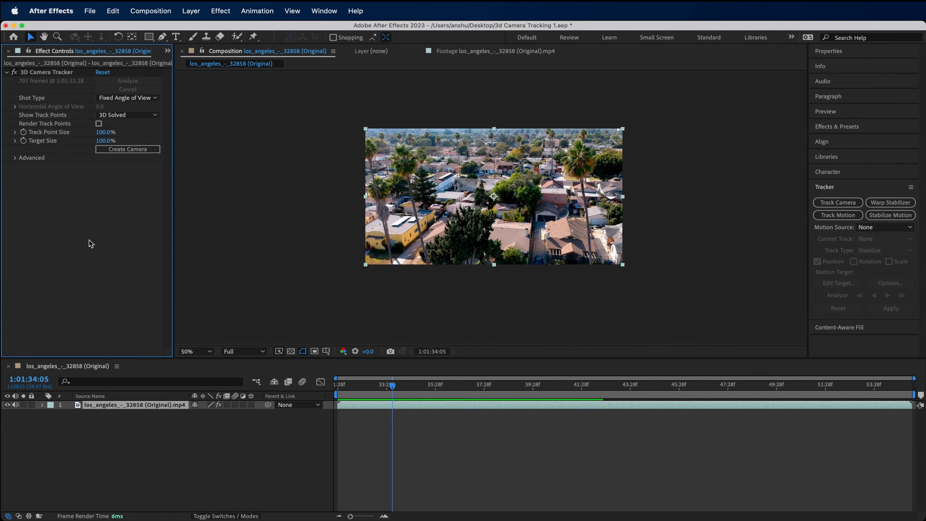
Step: Show the 3D Camera Tracker's track points and examine how the target plane aligns with the rooftops and street
click(122, 405)
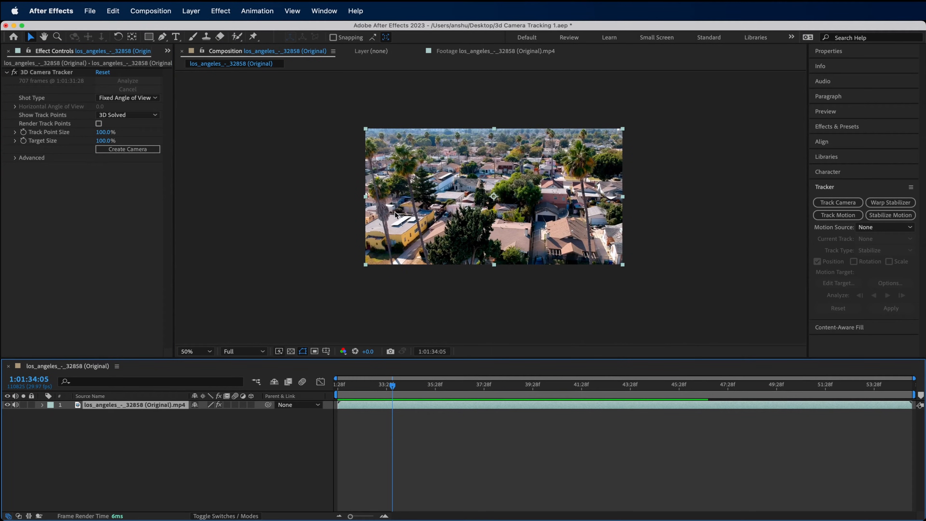
click(32, 73)
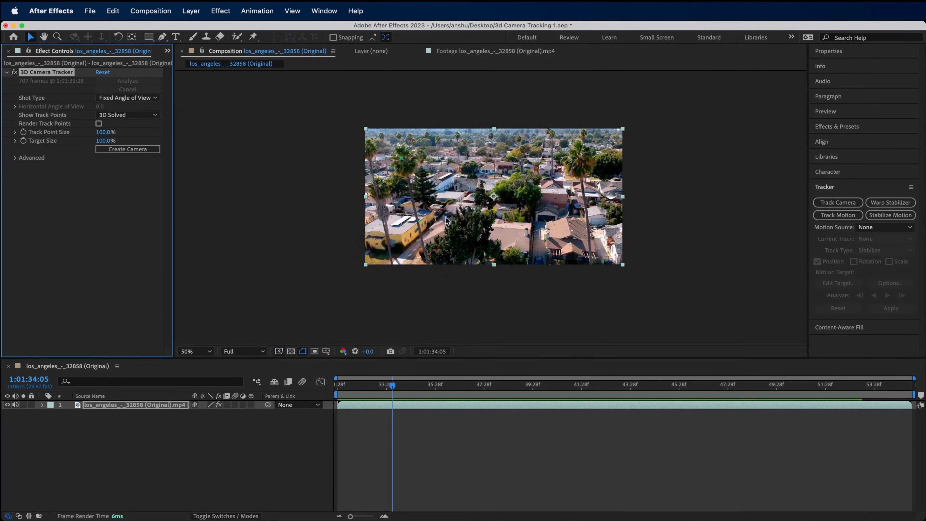
scroll(457, 213, up, 6)
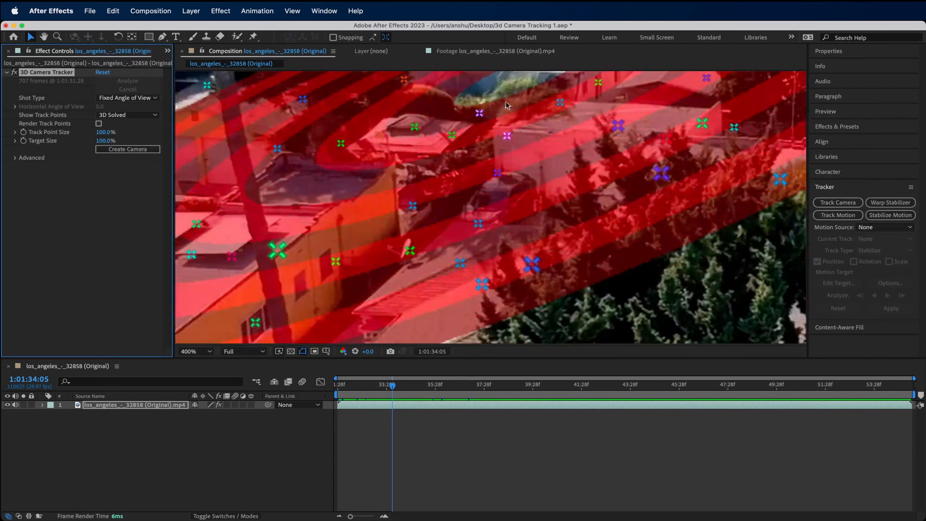
scroll(398, 147, down, 1)
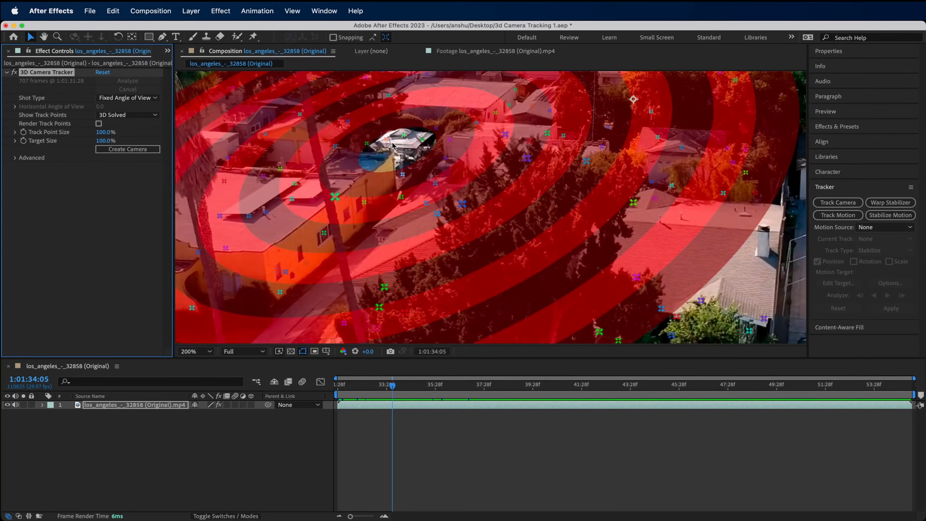
key(space)
drag(354, 194, 542, 147)
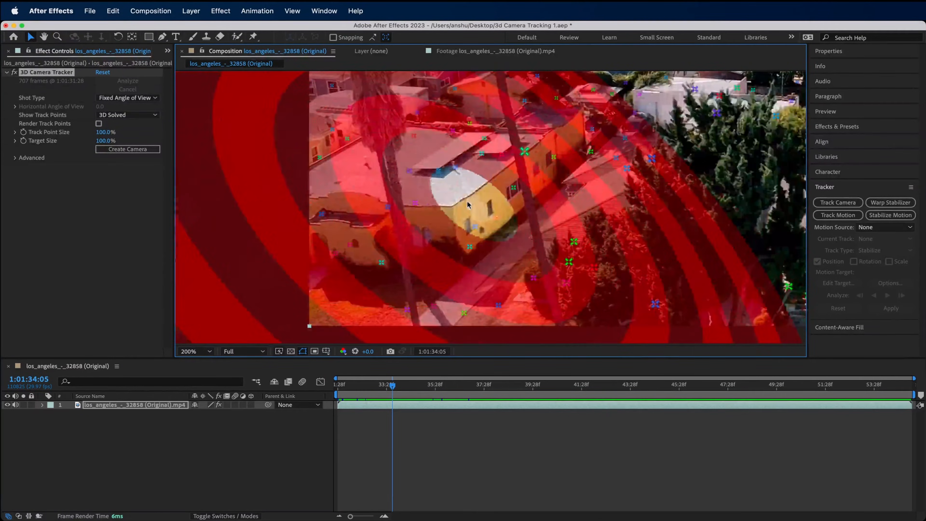
scroll(520, 126, down, 2)
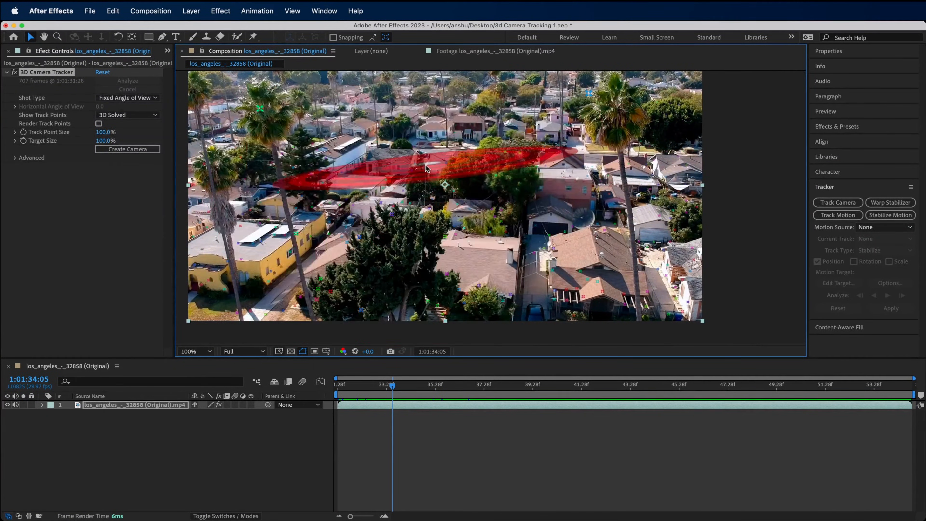
scroll(425, 167, up, 4)
scroll(425, 165, down, 5)
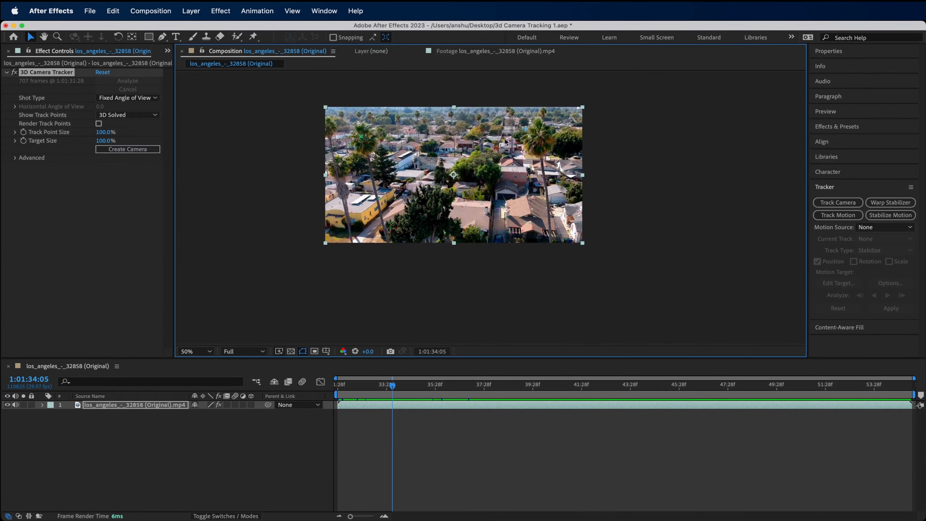
scroll(431, 152, up, 4)
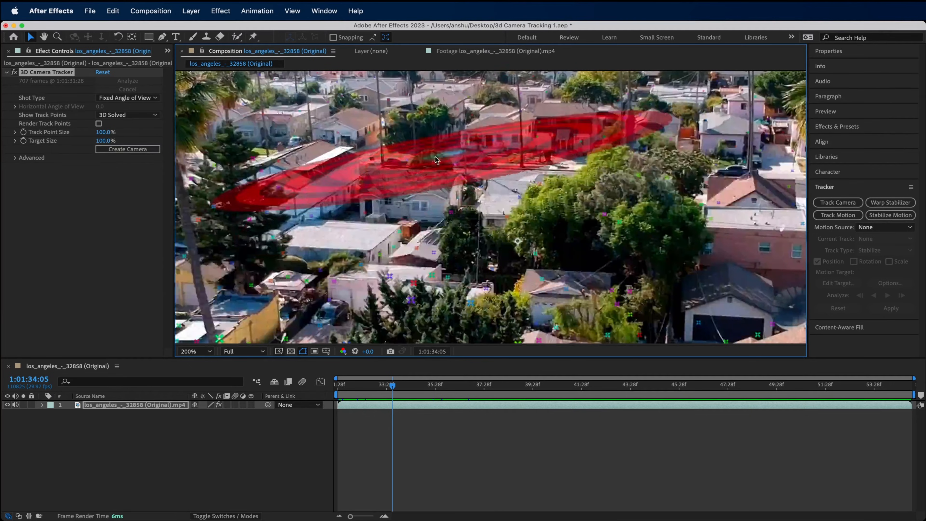
Step: Select a group of eight track points around the roof near the middle of the shot and create a text and camera from them
mouse_move(554, 192)
mouse_down()
mouse_move(497, 163)
mouse_move(451, 166)
mouse_move(413, 188)
mouse_move(418, 222)
mouse_move(474, 250)
mouse_move(529, 238)
mouse_move(568, 210)
mouse_up()
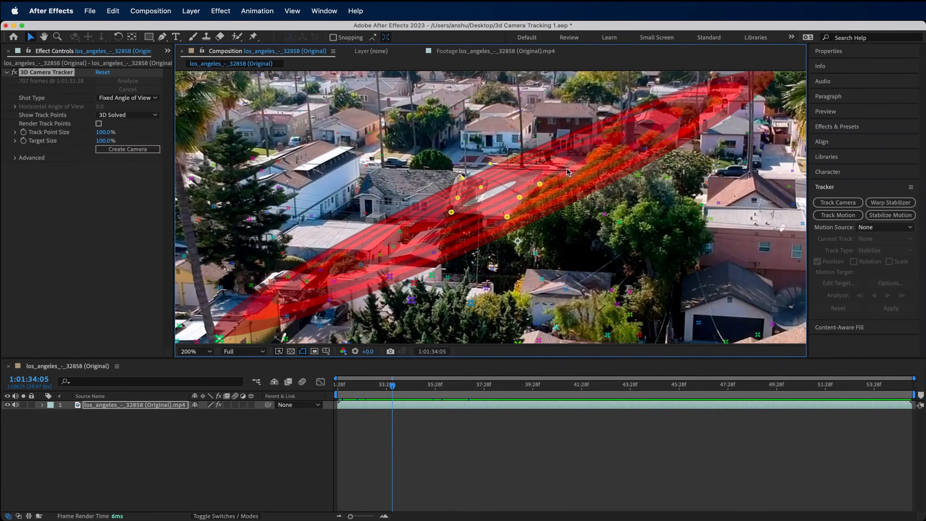
scroll(503, 182, down, 2)
right_click(504, 182)
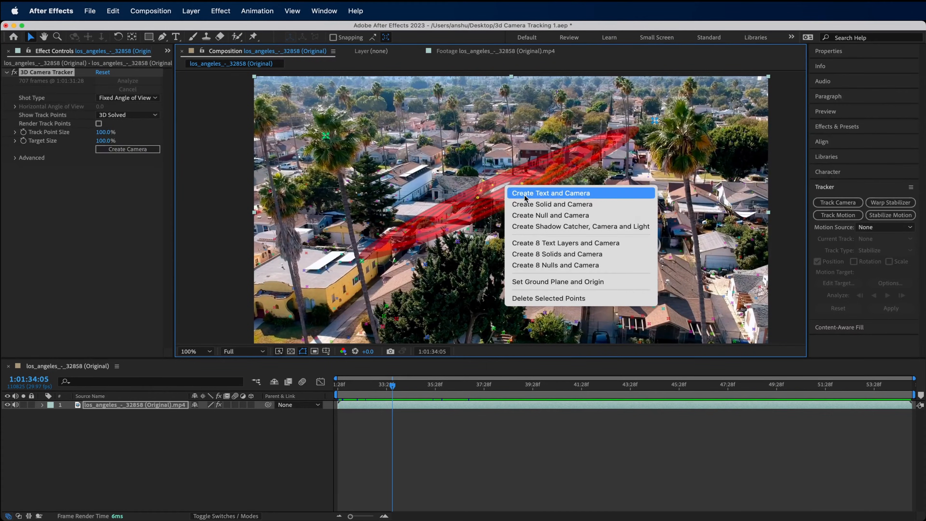
click(580, 193)
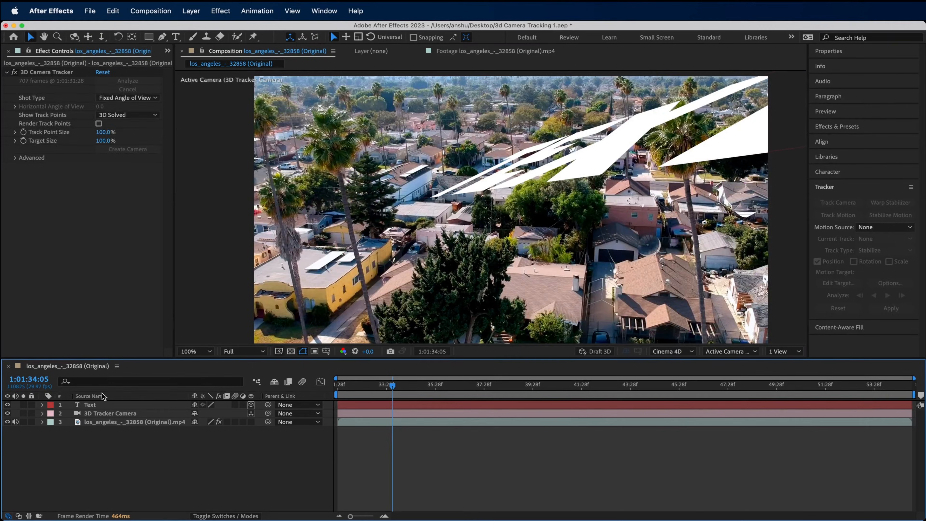
Step: Set the new text layer's scale to 100%
click(91, 405)
key(comma)
key(s)
click(210, 414)
text(100)
key(Return)
key(period)
key(period)
key(period)
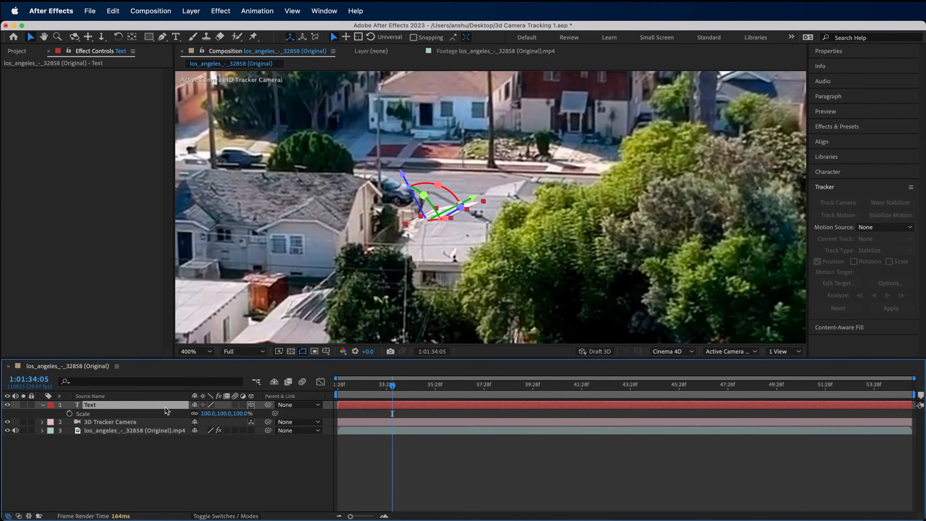
Step: Rotate the text layer so it stands upright and faces the camera
key(r)
drag(200, 416, 228, 413)
scroll(423, 183, down, 1)
drag(425, 150, 426, 122)
scroll(423, 182, down, 1)
Step: Scale the text layer to 483% and reposition it above the houses
key(s)
drag(209, 414, 309, 413)
drag(440, 105, 423, 137)
drag(423, 146, 509, 135)
Step: Replace the placeholder text with "Camera Track", split onto two lines
double_click(478, 139)
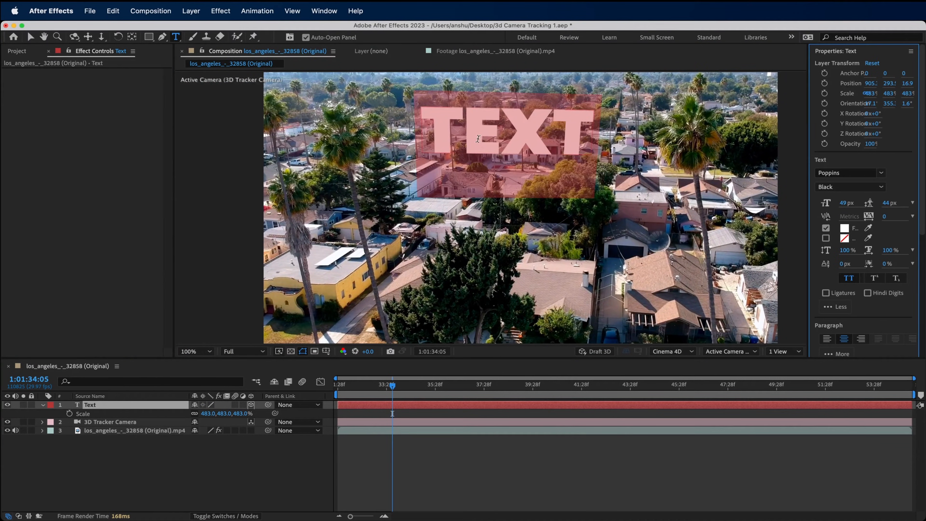
text(Camer)
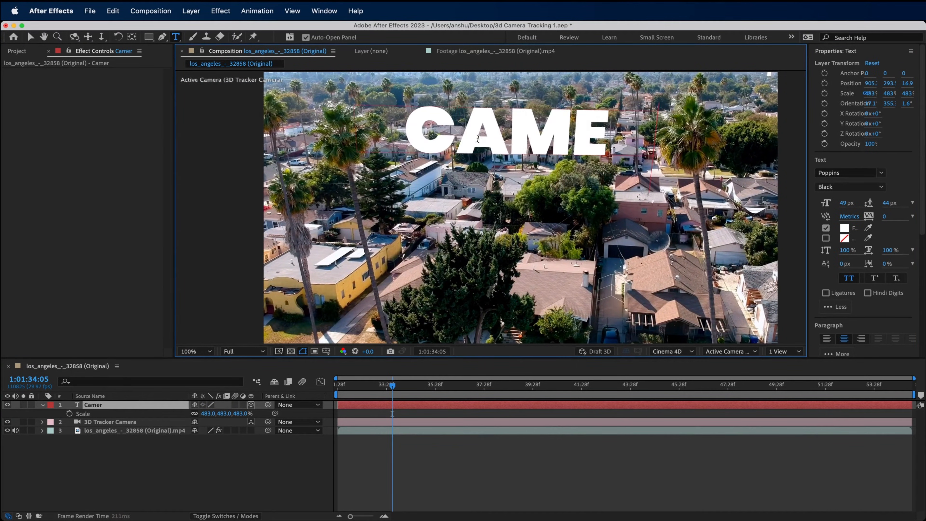
text(a Track)
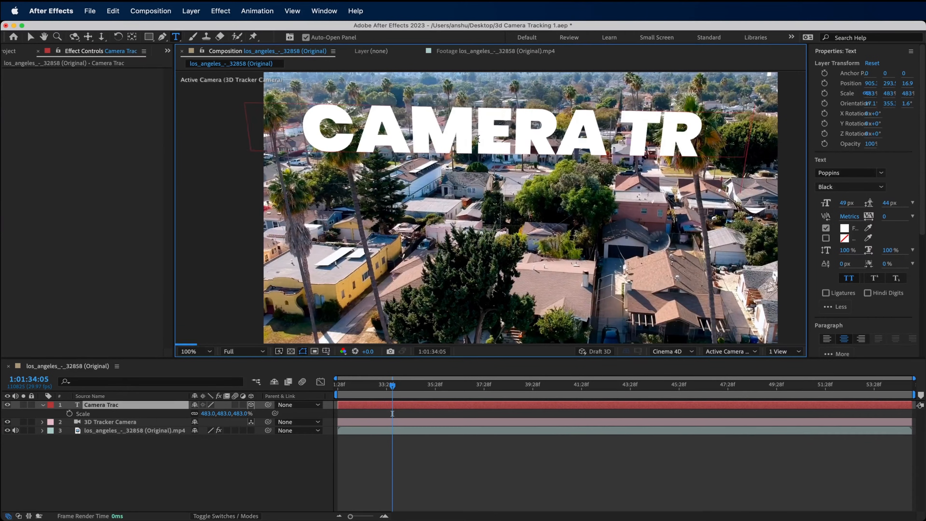
key(Left)
key(Left)
key(Left)
key(Left)
key(Left)
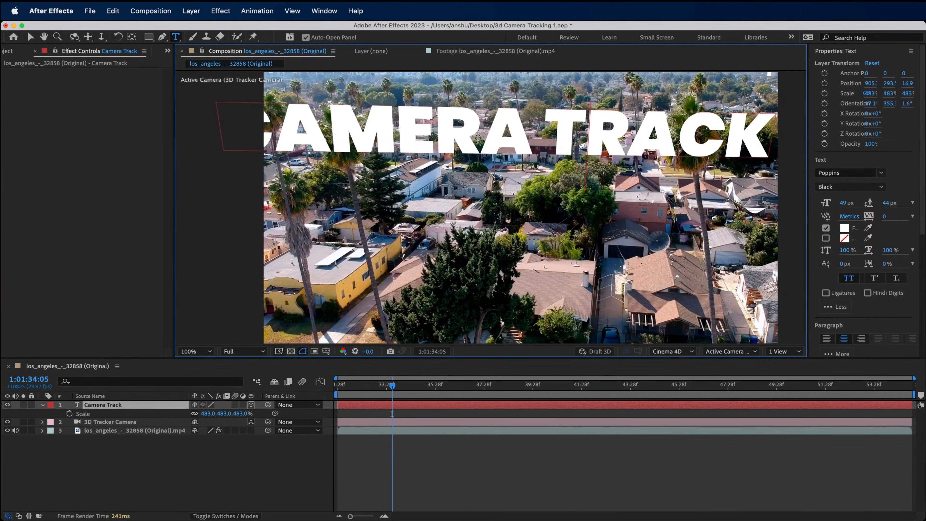
key(Return)
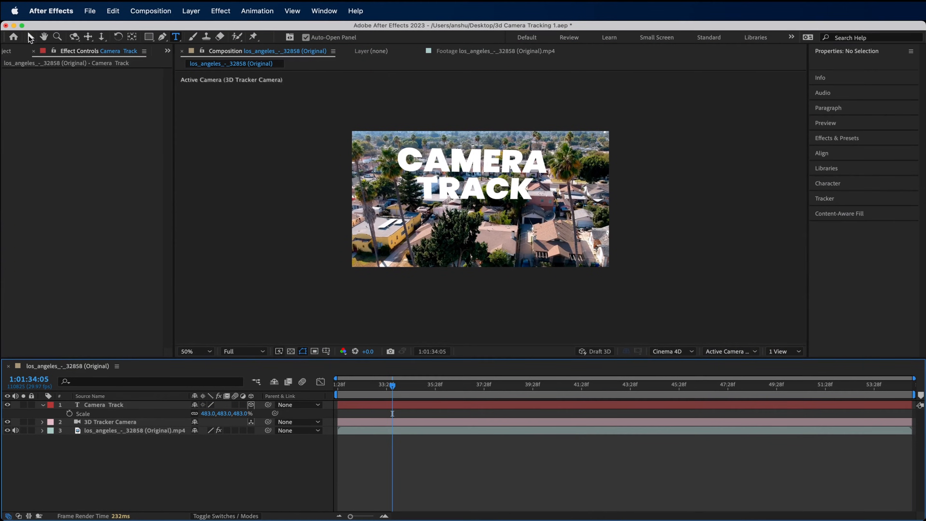
Step: Scrub through the timeline to check how the tracked text follows the footage, ending at 1:01:33:08
click(30, 37)
drag(356, 391, 306, 394)
drag(379, 387, 884, 387)
drag(344, 388, 371, 387)
scroll(430, 229, up, 4)
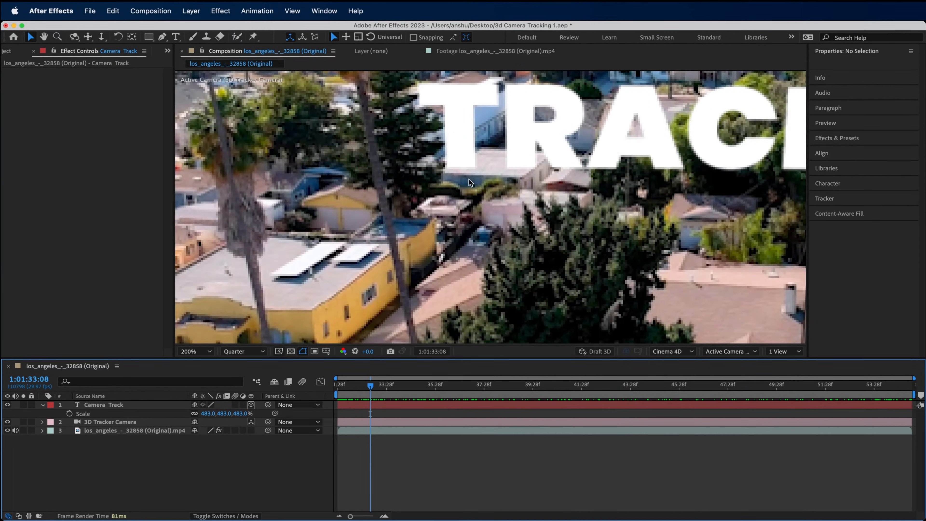
Step: Set the composition preview resolution to Full
click(237, 353)
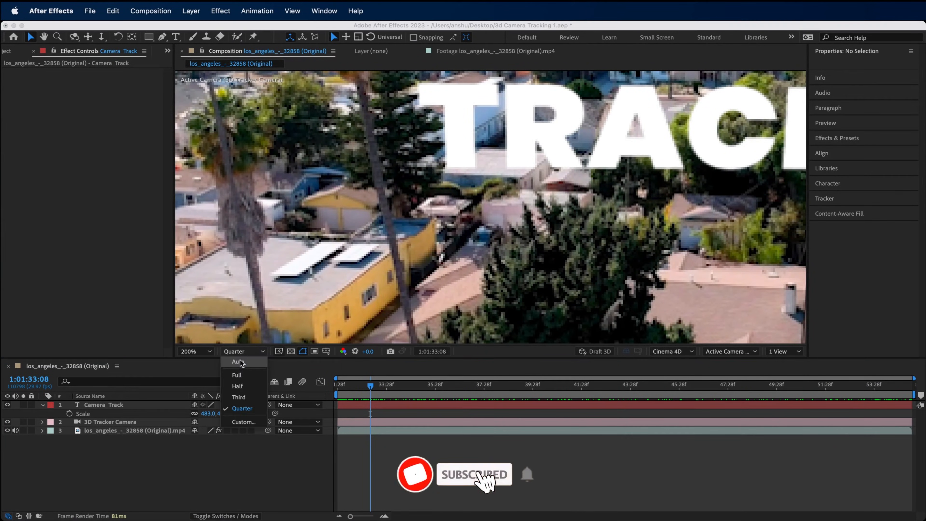
click(234, 373)
scroll(396, 222, down, 2)
Step: Hide the Camera Track text layer, and delete it together with the 3D Tracker Camera layer
click(99, 405)
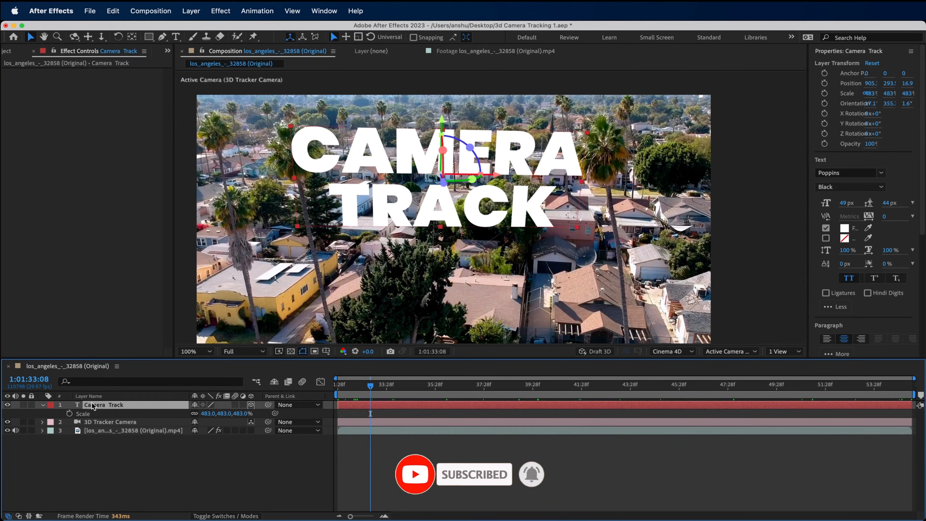
click(8, 405)
click(117, 422)
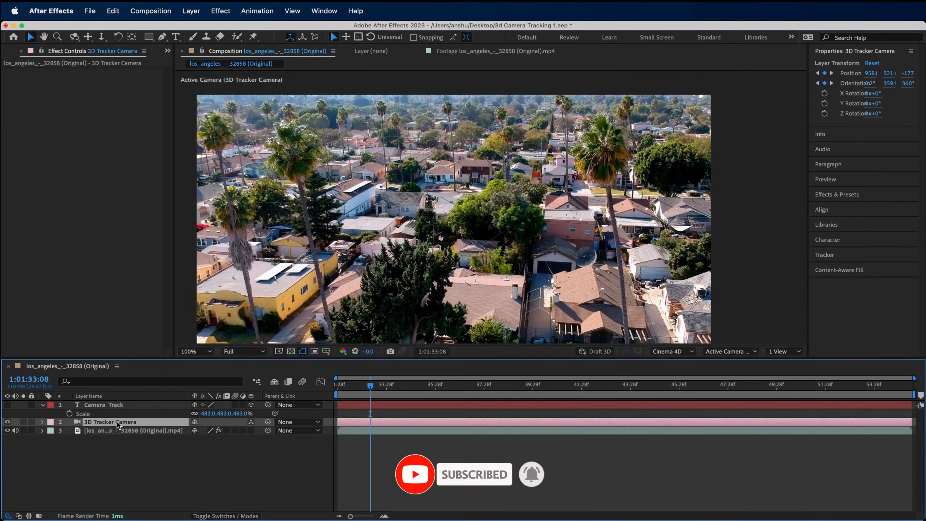
shift+click(124, 405)
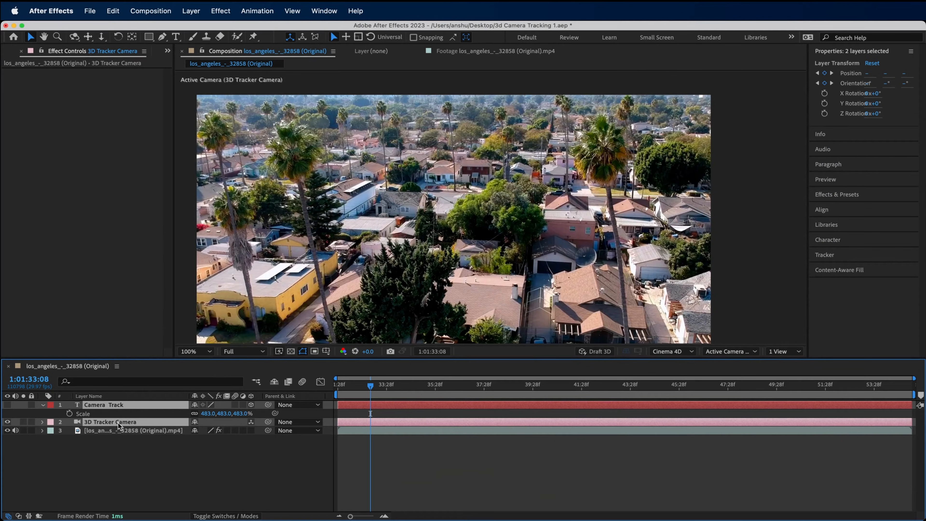
key(Delete)
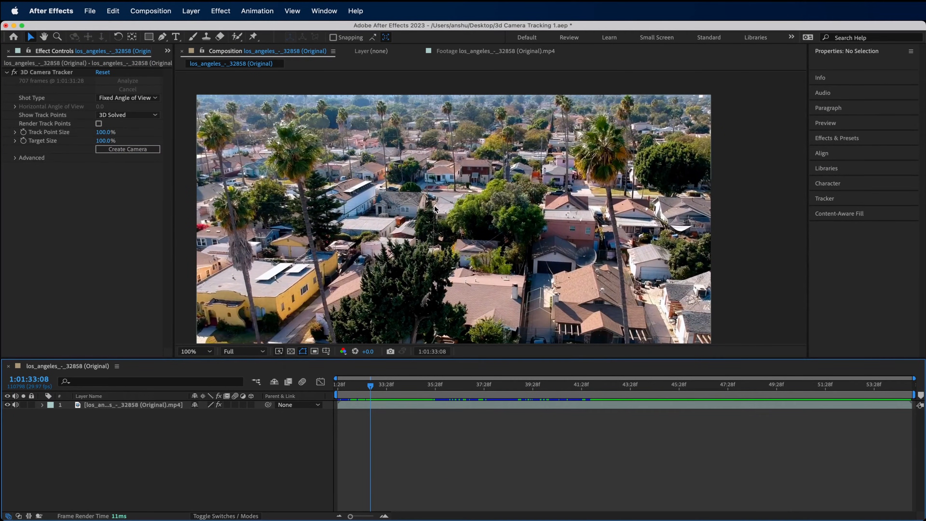
Step: Select the 3D Camera Tracker effect on the Los Angeles footage layer to display its track points around the flat white roof
scroll(434, 209, down, 2)
scroll(396, 209, up, 2)
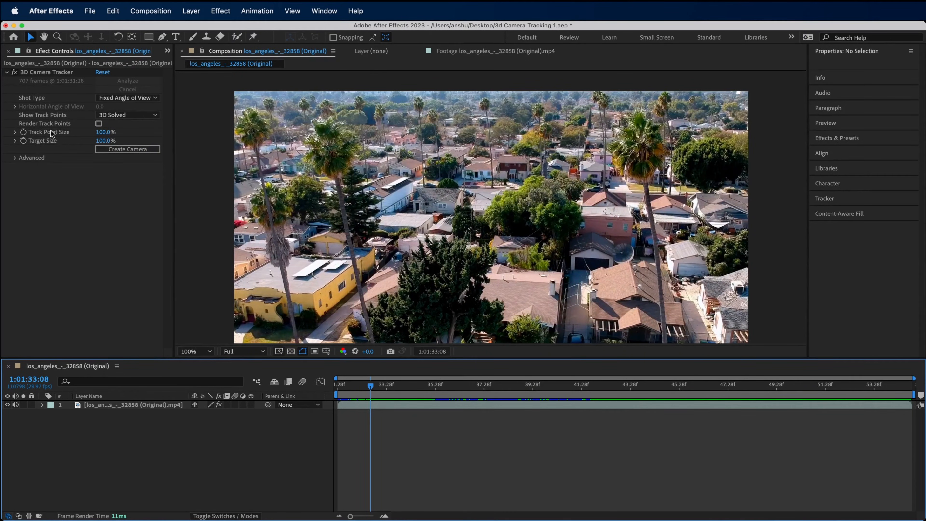
click(36, 73)
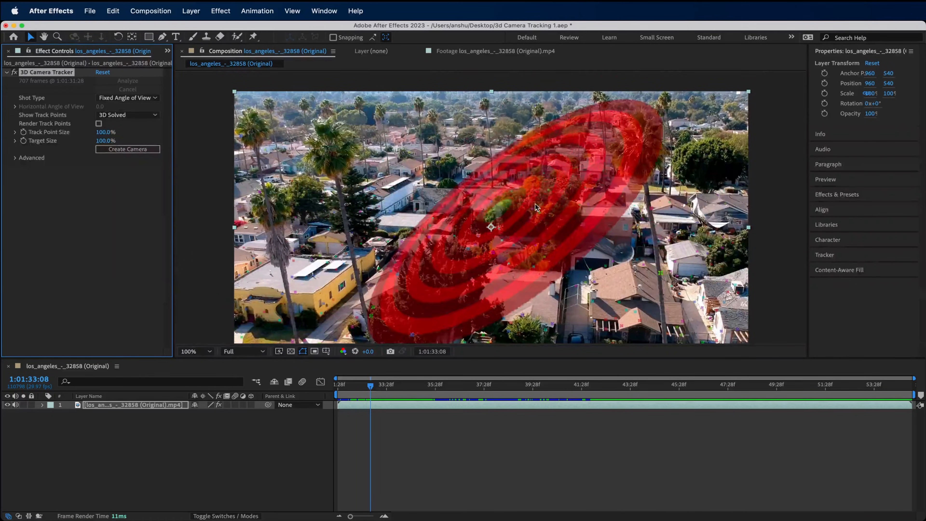
scroll(518, 179, up, 4)
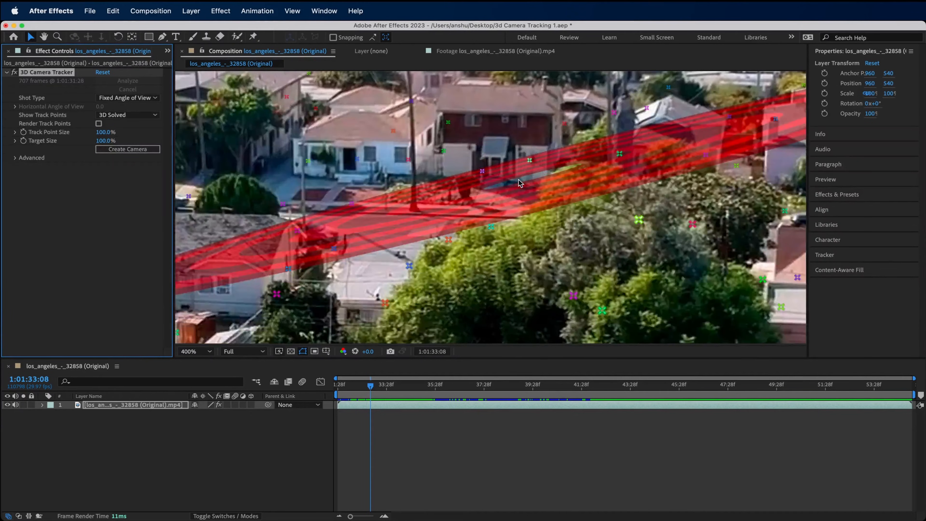
scroll(518, 179, down, 4)
scroll(412, 216, up, 4)
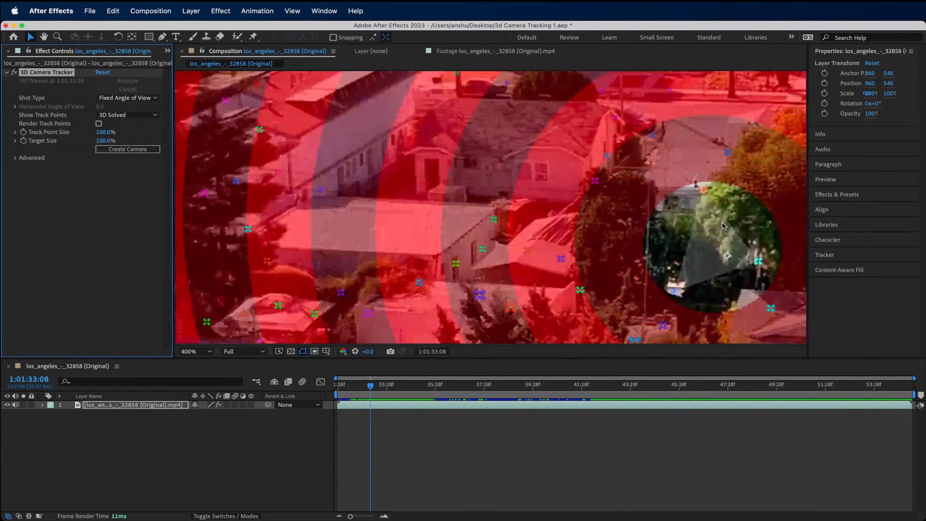
click(107, 422)
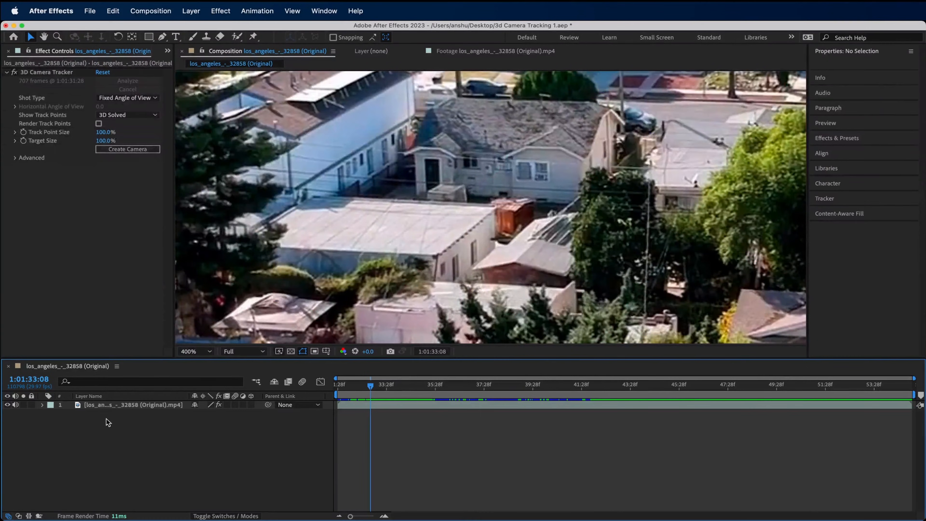
click(107, 405)
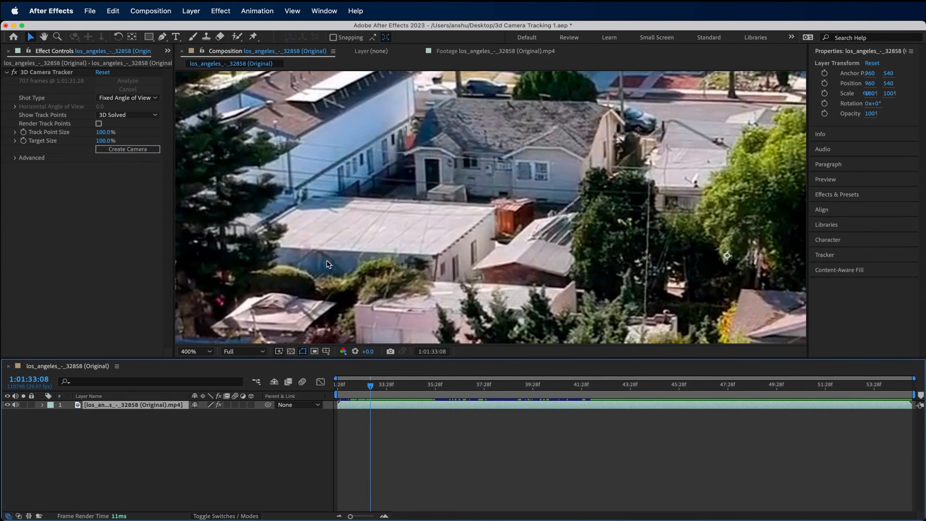
click(41, 72)
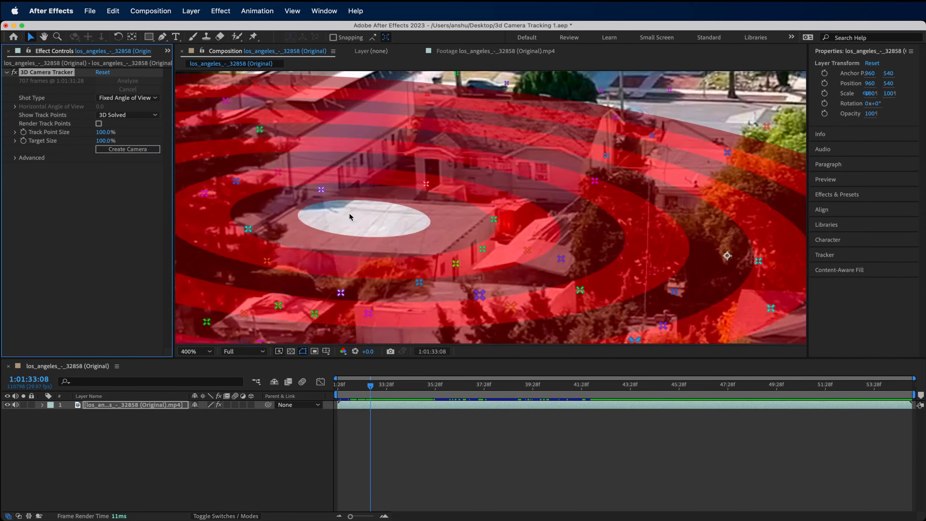
Step: Select six track points around the flat white roof and create a solid and camera from them
mouse_move(394, 274)
mouse_down()
mouse_move(455, 273)
mouse_move(510, 244)
mouse_move(522, 193)
mouse_move(473, 162)
mouse_move(348, 149)
mouse_move(392, 287)
mouse_up()
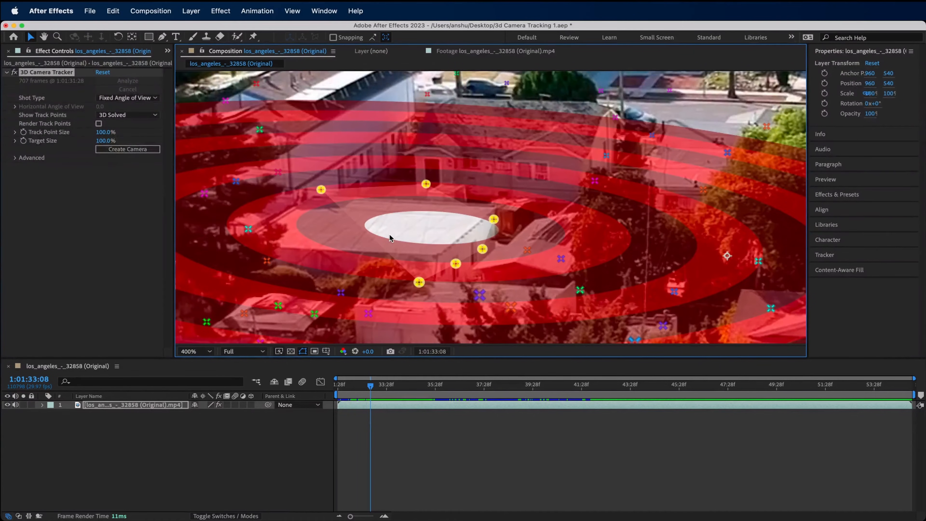
scroll(390, 235, down, 2)
scroll(395, 208, up, 1)
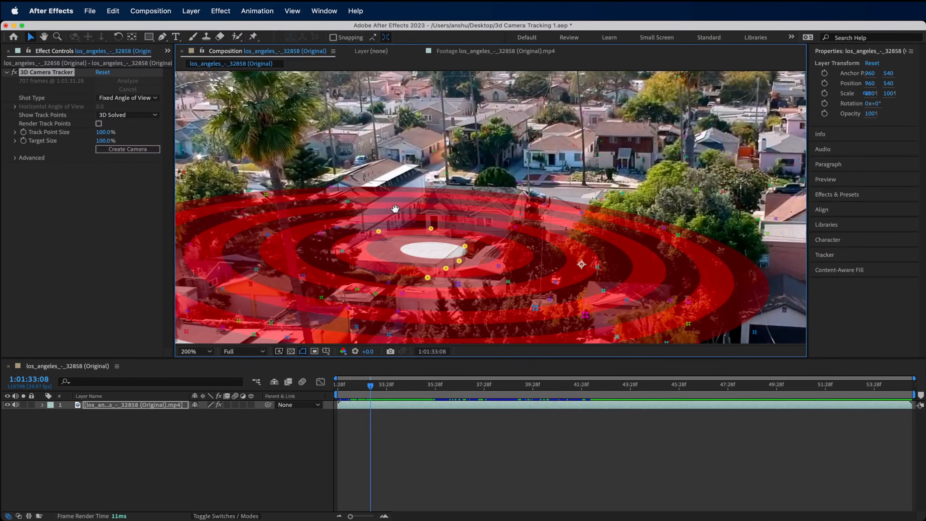
drag(395, 208, 416, 186)
right_click(416, 187)
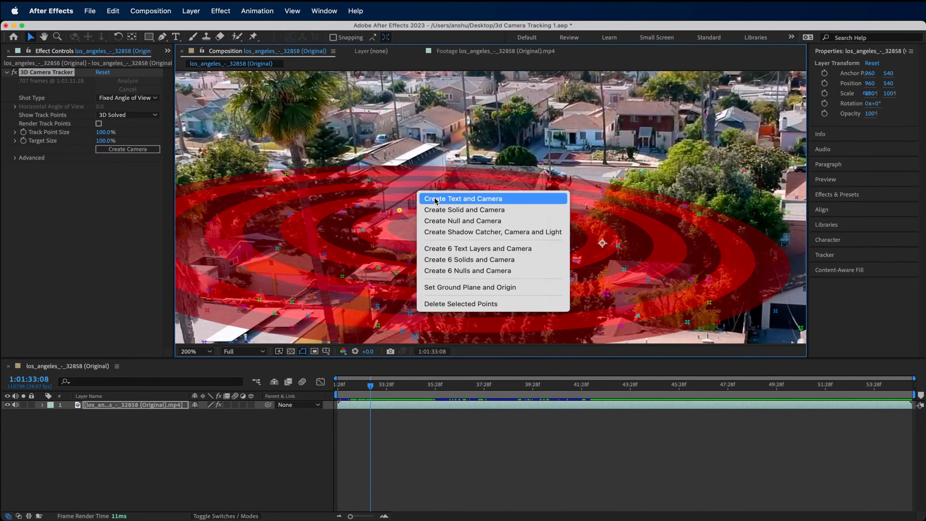
click(479, 215)
Step: Scale Track Solid 1 to 17% and adjust its position and orientation so it lies over the flat white roof
scroll(453, 251, down, 4)
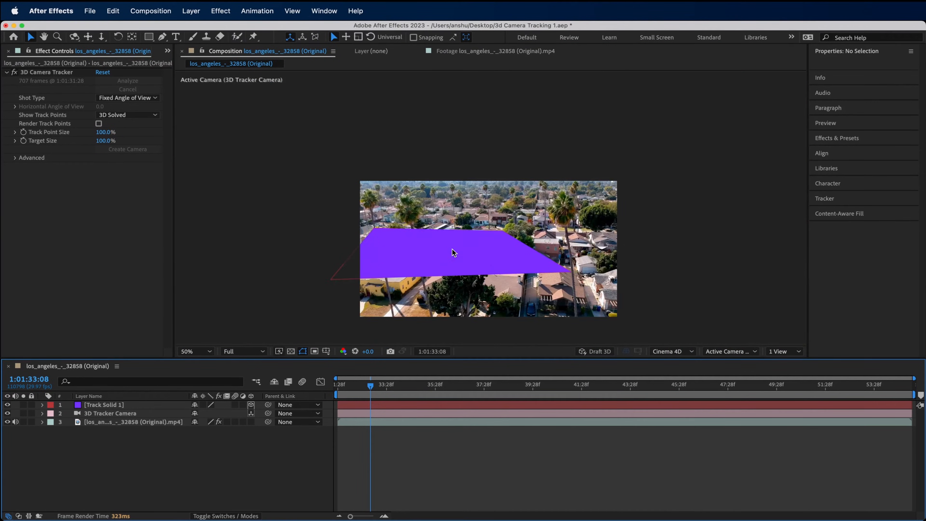
click(107, 405)
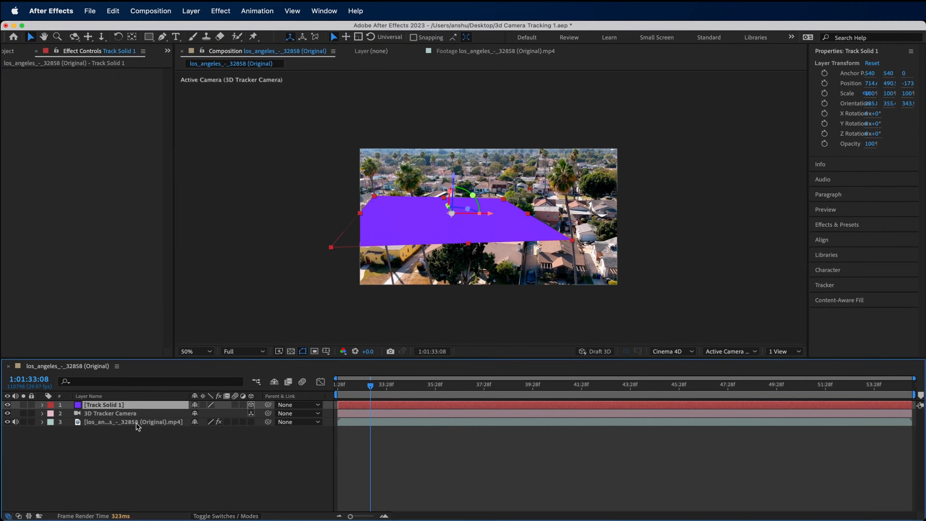
key(s)
drag(206, 414, 141, 414)
scroll(446, 214, up, 5)
drag(474, 219, 495, 224)
mouse_move(521, 214)
mouse_down()
mouse_move(531, 210)
mouse_move(520, 204)
mouse_up()
click(206, 413)
text(17)
key(Return)
drag(603, 237, 418, 223)
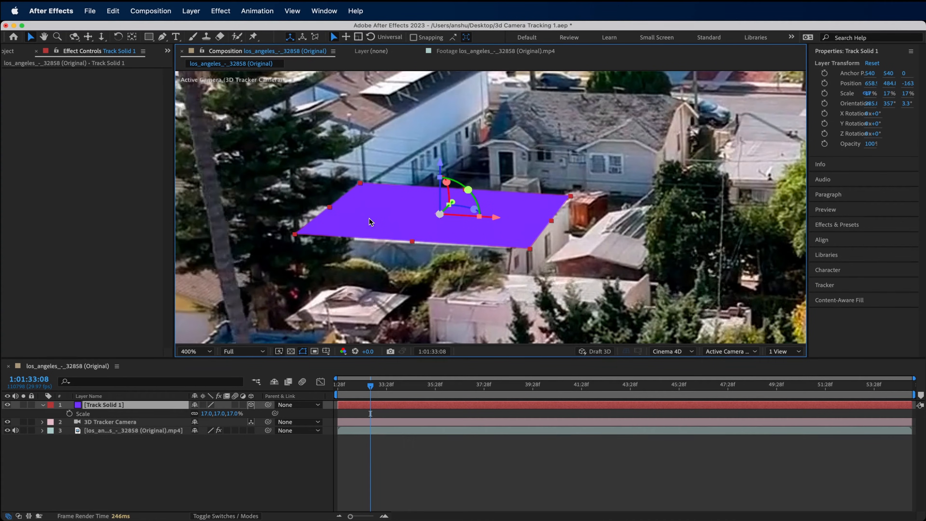
Step: Pre-compose Track Solid 1 as "Image 1", leaving all attributes in the Los Angeles composition
click(145, 451)
click(116, 405)
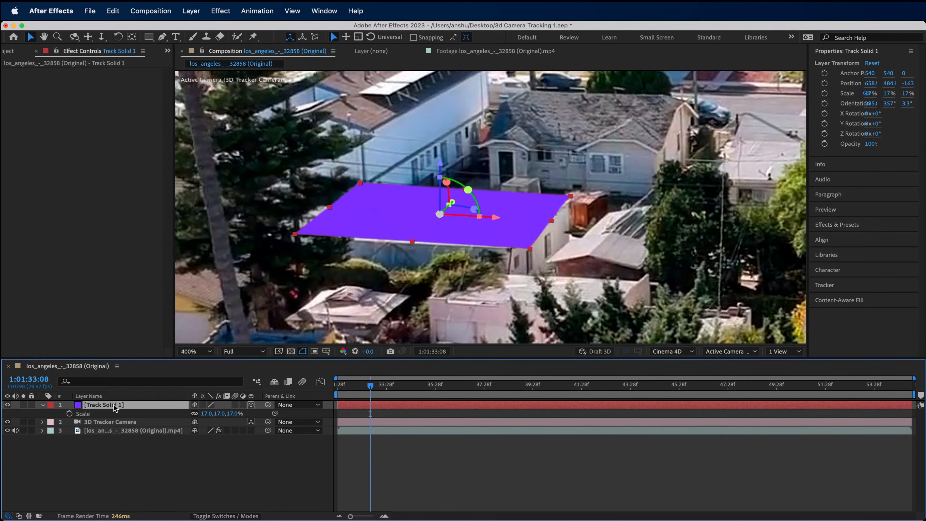
right_click(115, 407)
click(114, 407)
right_click(111, 406)
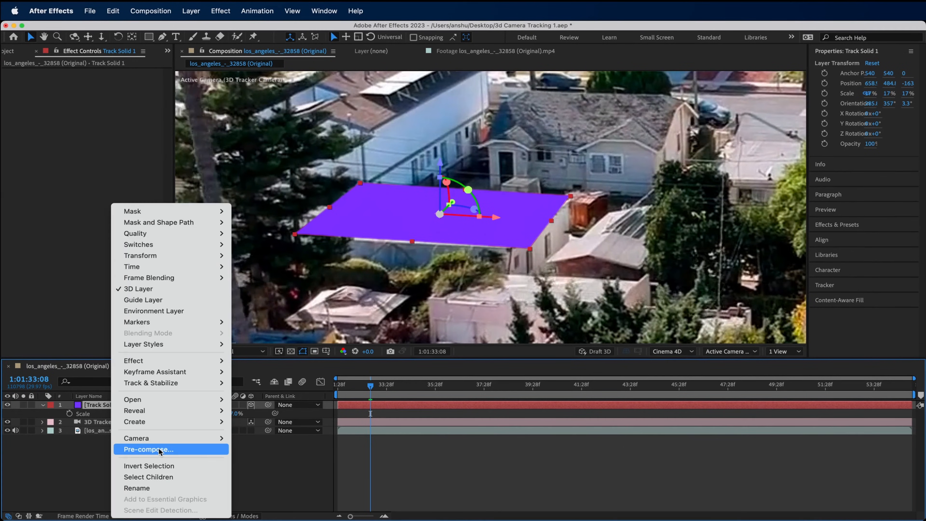
click(159, 450)
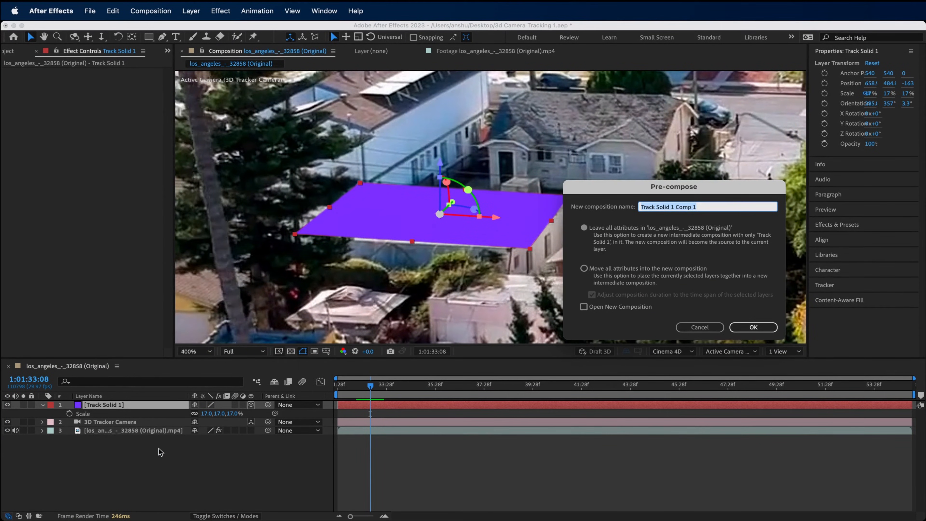
key(BackSpace)
text(Image 1)
key(Return)
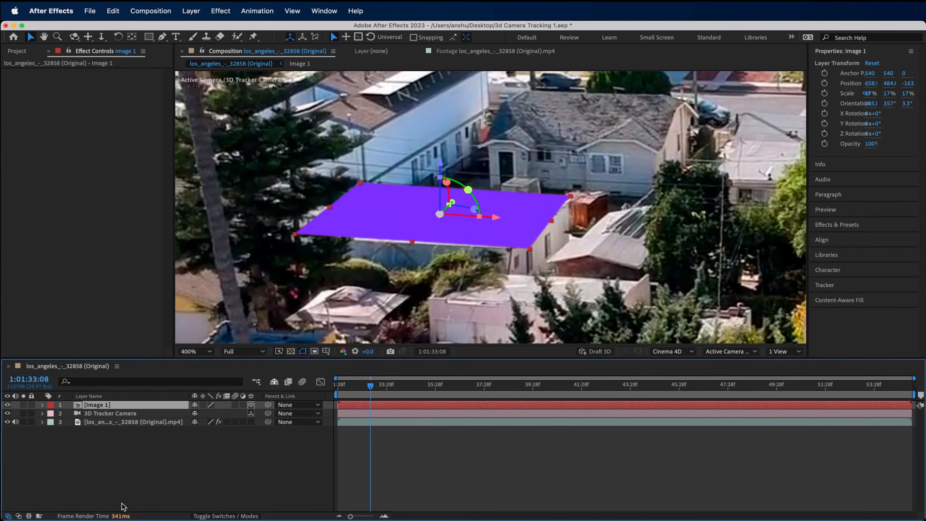
Step: Open the Image 1 composition, frame its full square, and select Track Solid 1
click(136, 488)
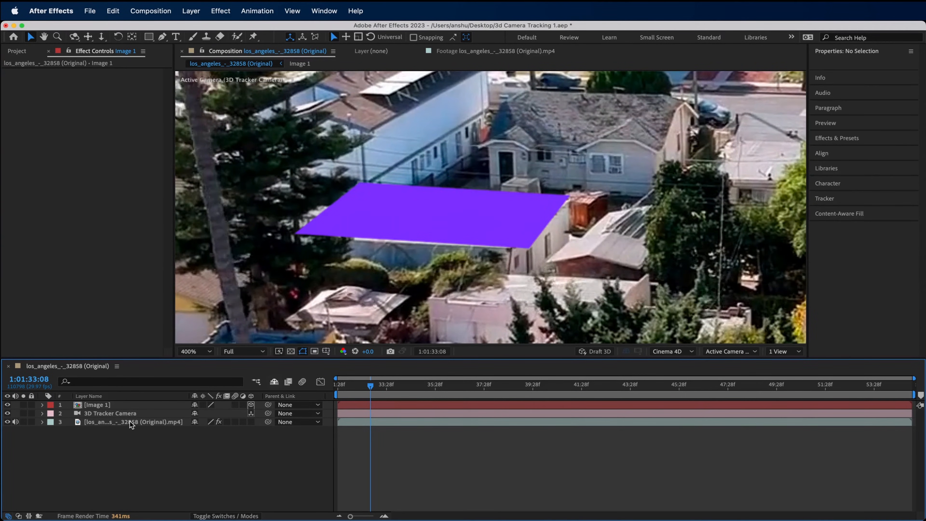
double_click(98, 405)
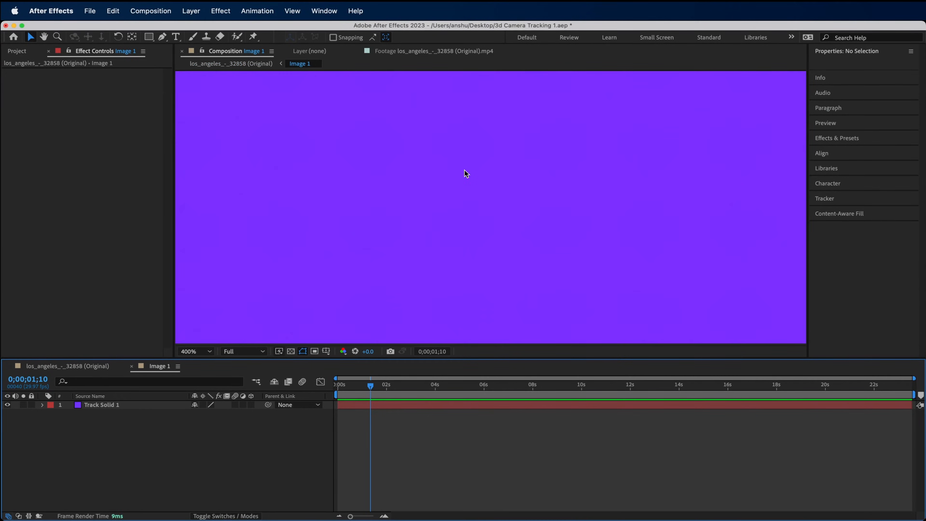
scroll(467, 173, down, 6)
scroll(467, 174, up, 4)
click(111, 410)
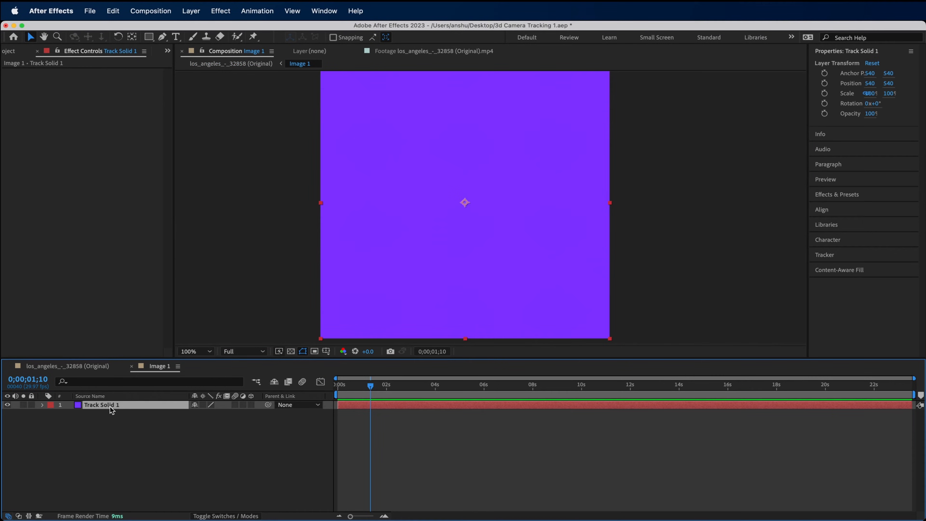
Step: Add 10597.jpg above Track Solid 1 in Image 1 and fit it to the composition size
click(11, 50)
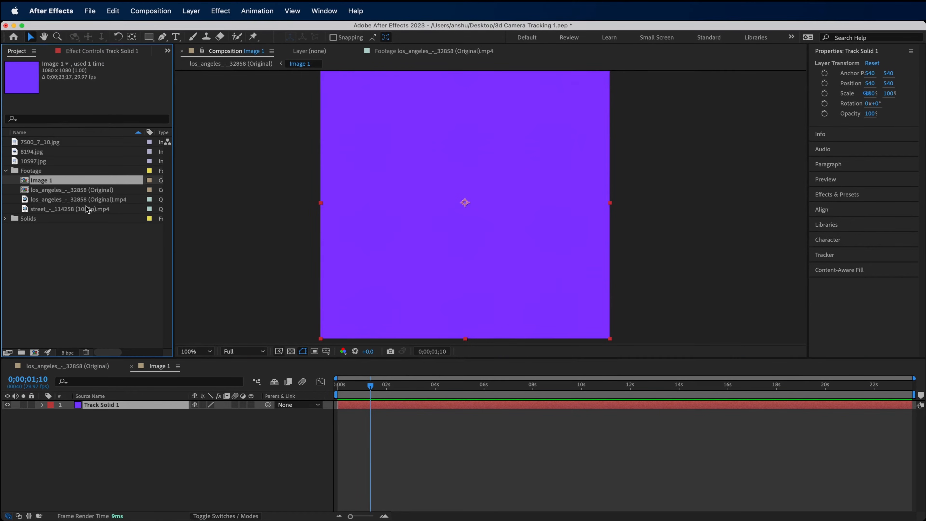
click(29, 152)
click(28, 161)
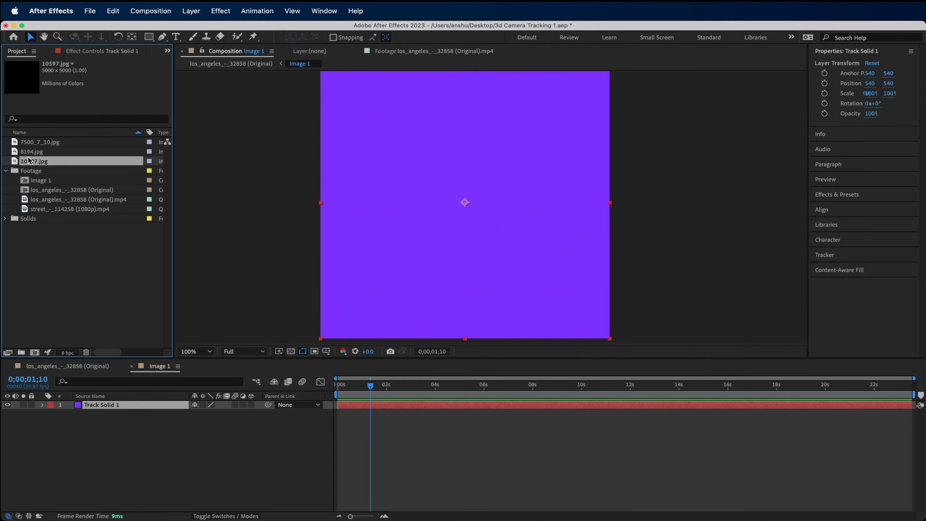
drag(28, 162, 111, 406)
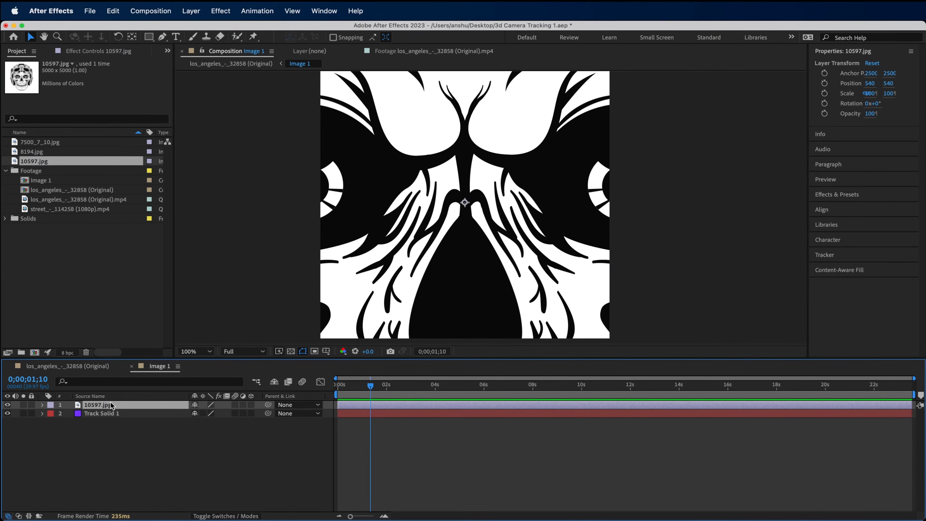
key(super+alt+f)
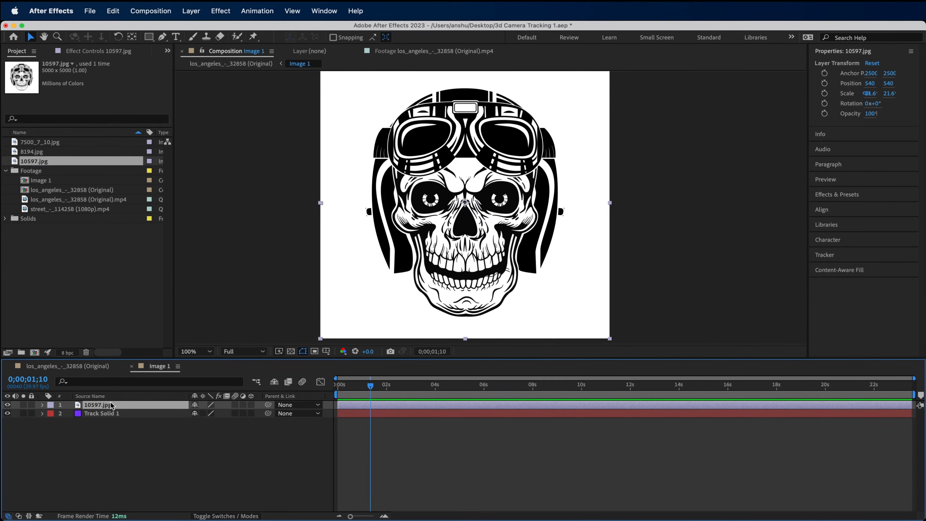
click(228, 432)
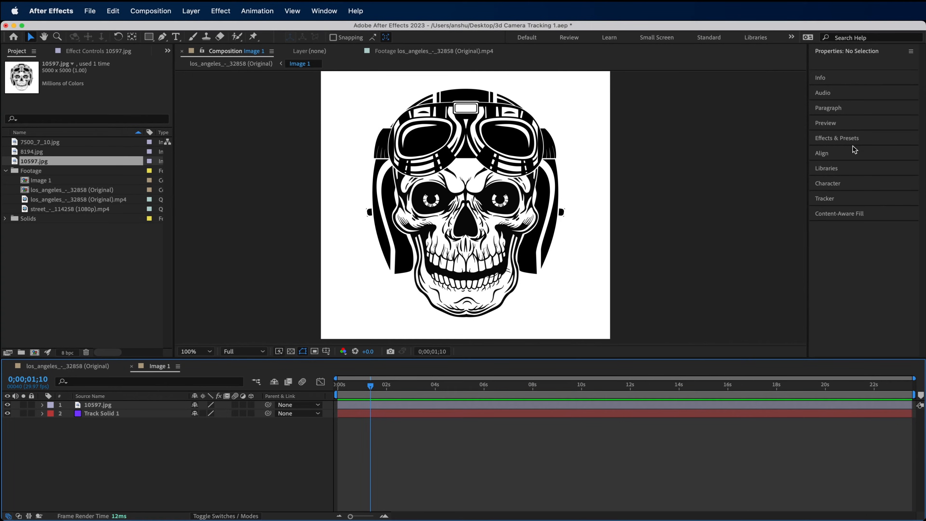
Step: Apply the Linear Color Key effect to 10597.jpg and sample the image's white background as the key color
click(852, 139)
text(Key)
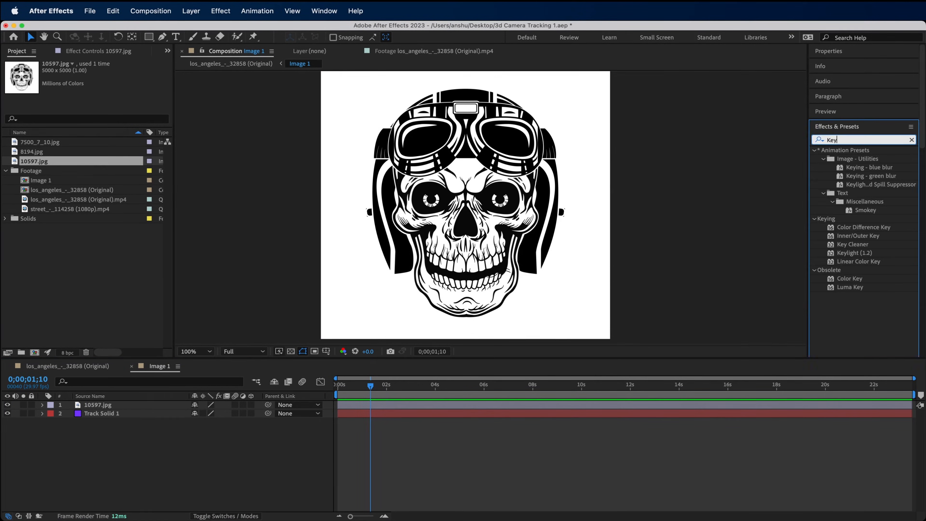
drag(858, 261, 580, 408)
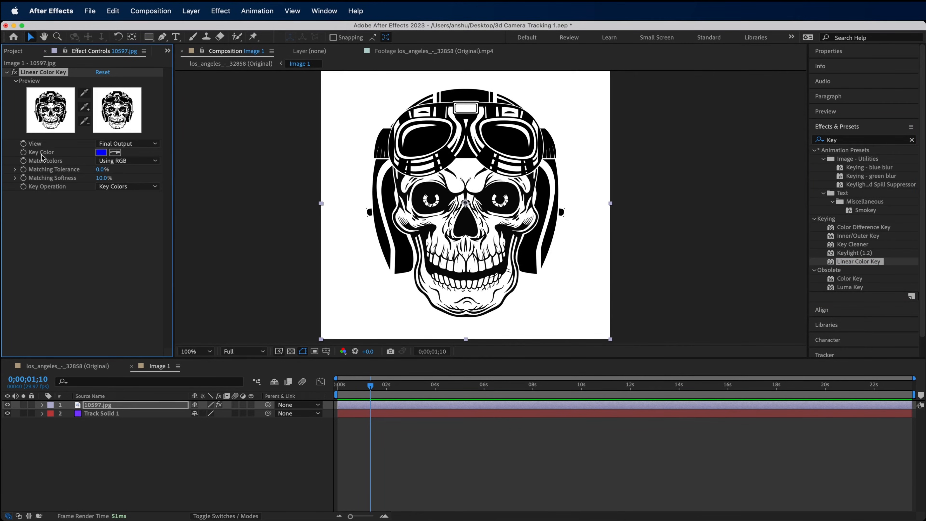
click(117, 155)
click(346, 139)
Step: Delete Track Solid 1 from Image 1 and return to the los_angeles_-_32858 (Original) composition
click(6, 417)
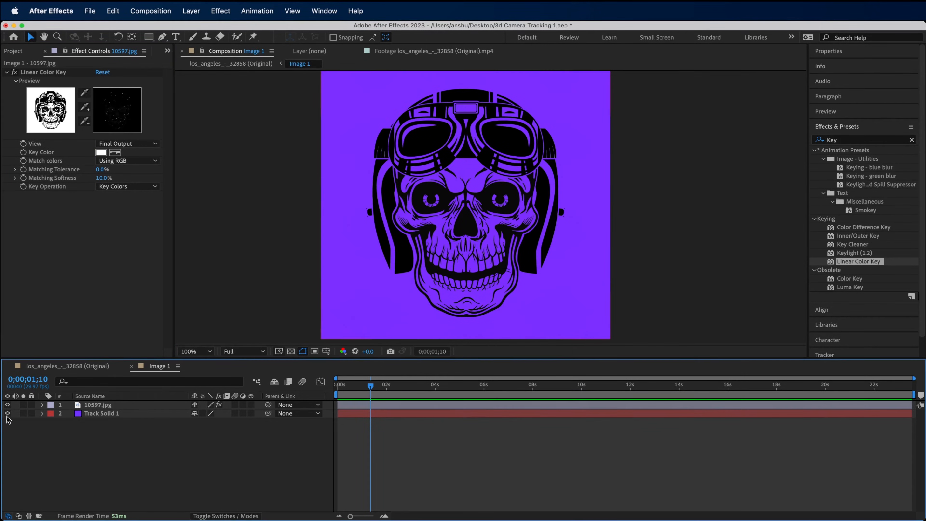
click(101, 414)
key(Delete)
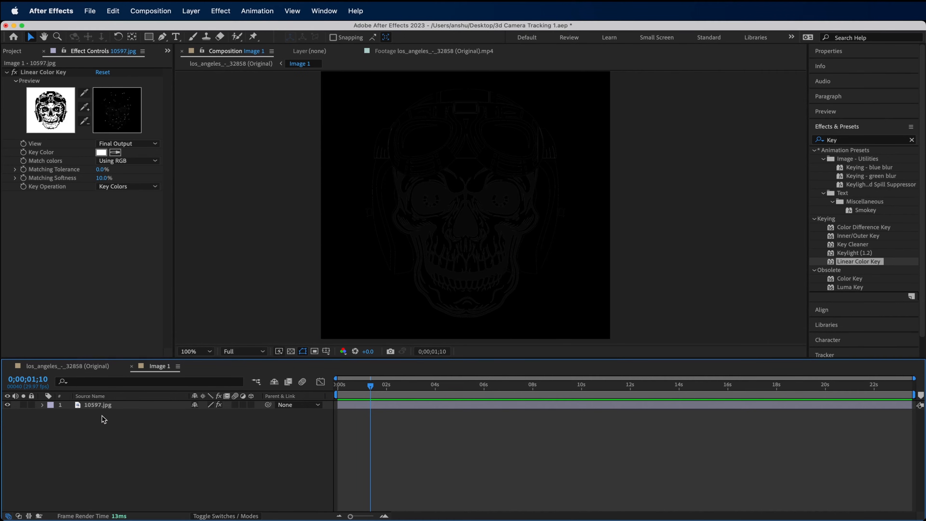
click(78, 367)
click(541, 460)
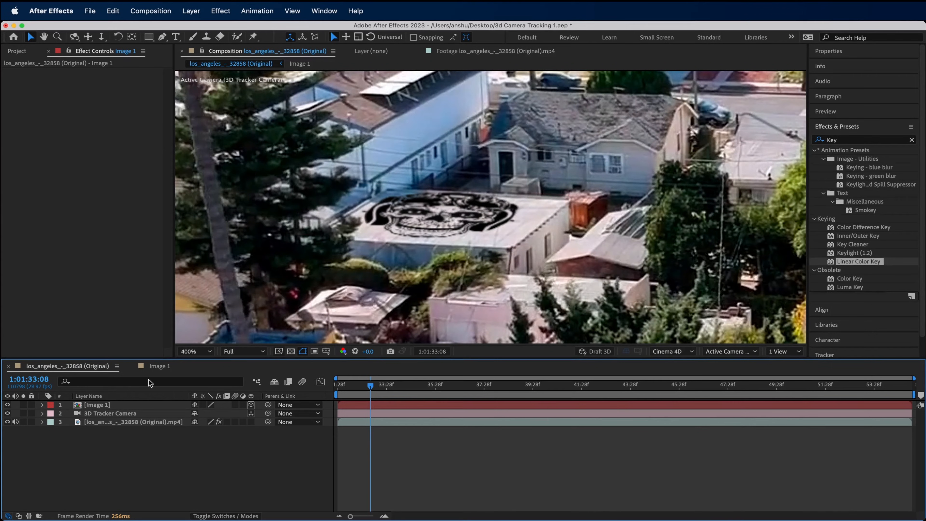
Step: Set the opacity of the Image 1 layer to 82%
click(116, 404)
key(t)
drag(205, 417, 191, 413)
click(460, 202)
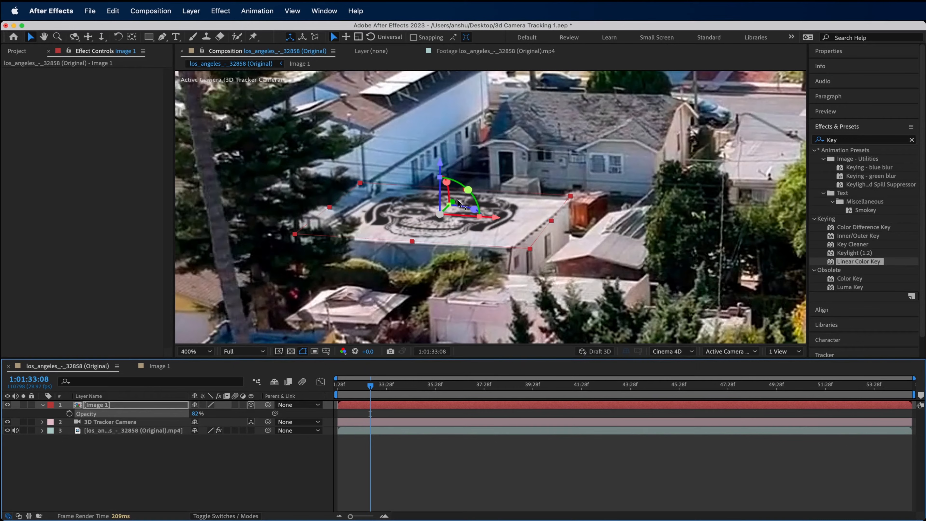
click(476, 442)
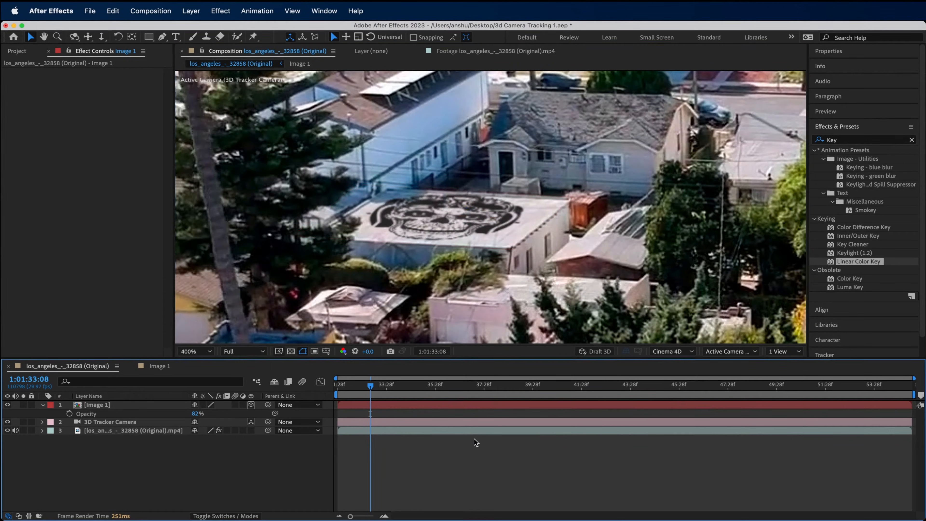
Step: Scrub through the timeline to check how the skull artwork follows the roof, ending at 1:01:42:06
scroll(467, 224, down, 4)
scroll(466, 224, up, 3)
key(space)
drag(466, 223, 374, 189)
drag(360, 384, 319, 382)
drag(485, 379, 858, 380)
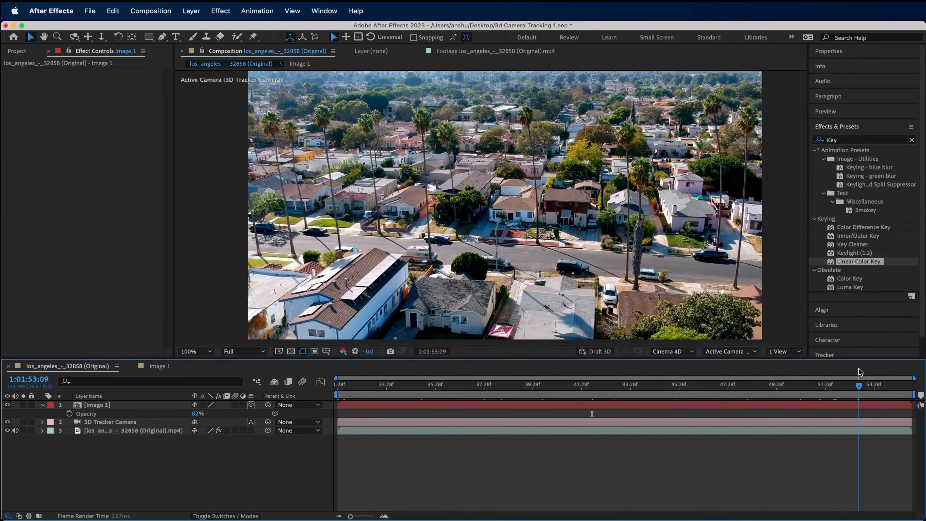
scroll(556, 299, down, 2)
scroll(492, 284, down, 5)
scroll(492, 284, right, 2)
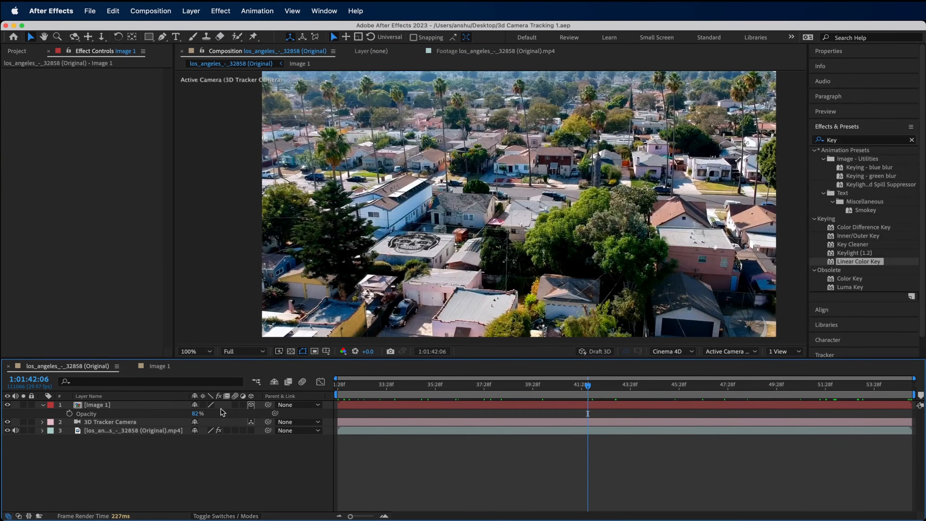
click(17, 51)
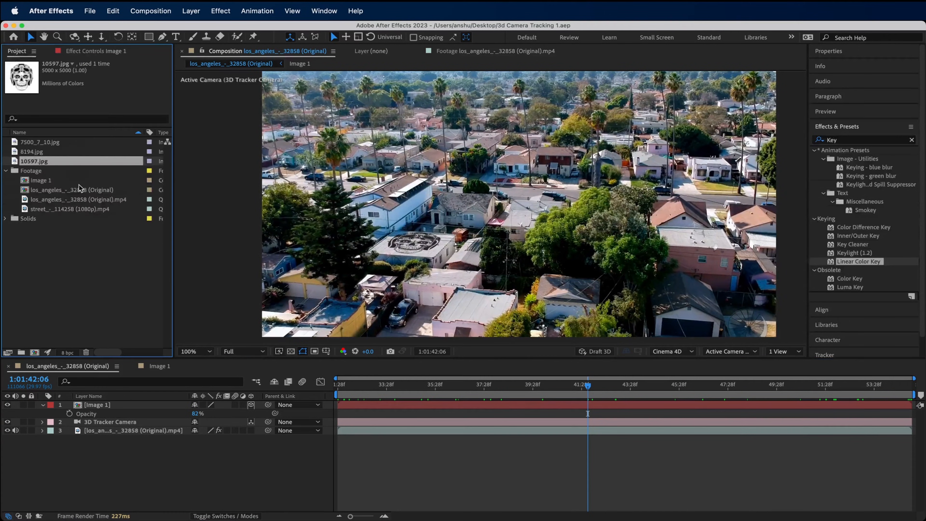
drag(51, 209, 35, 356)
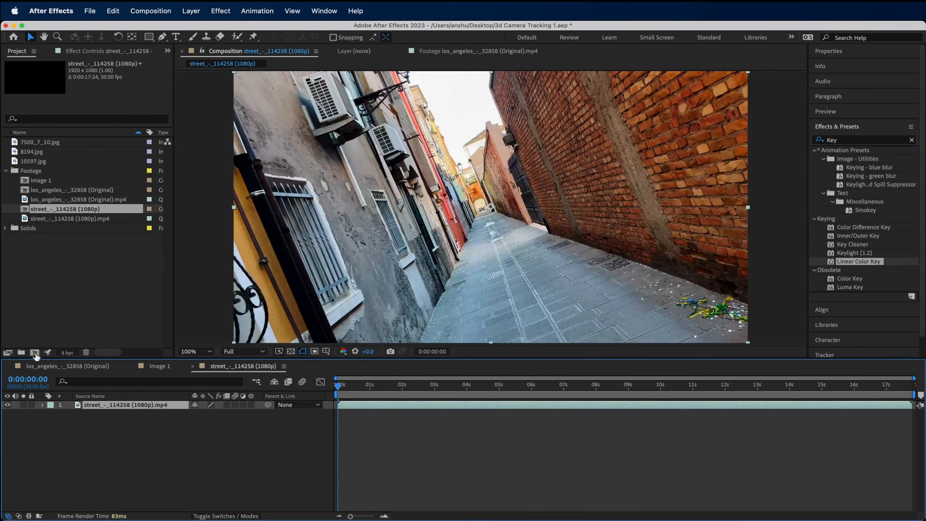
drag(338, 386, 112, 409)
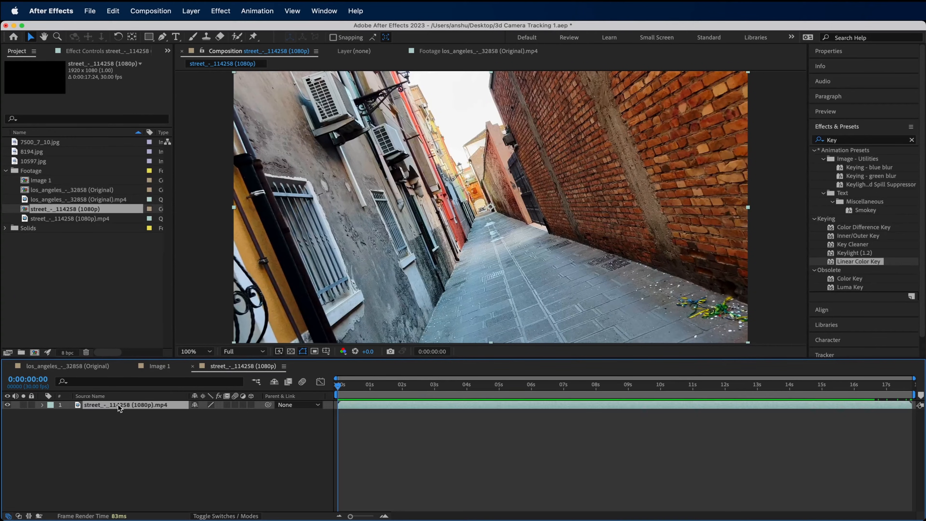
click(864, 128)
click(832, 187)
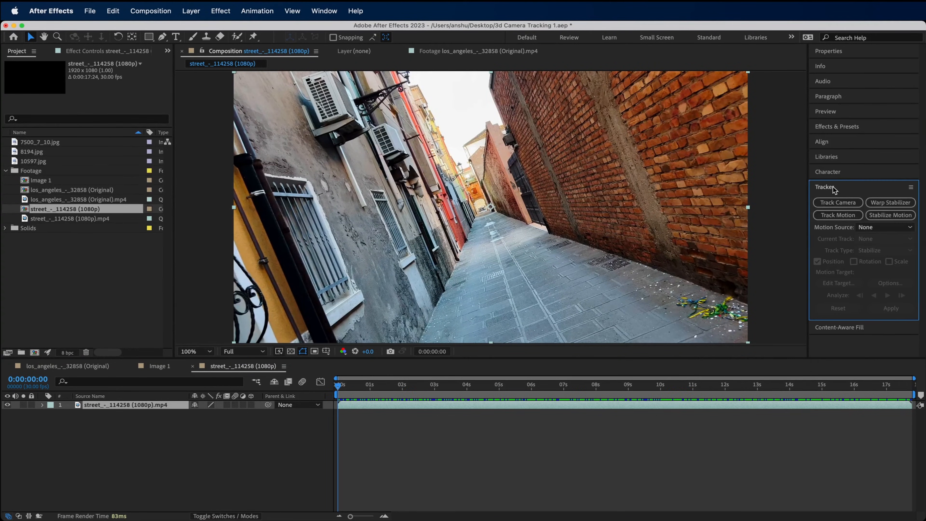
click(839, 203)
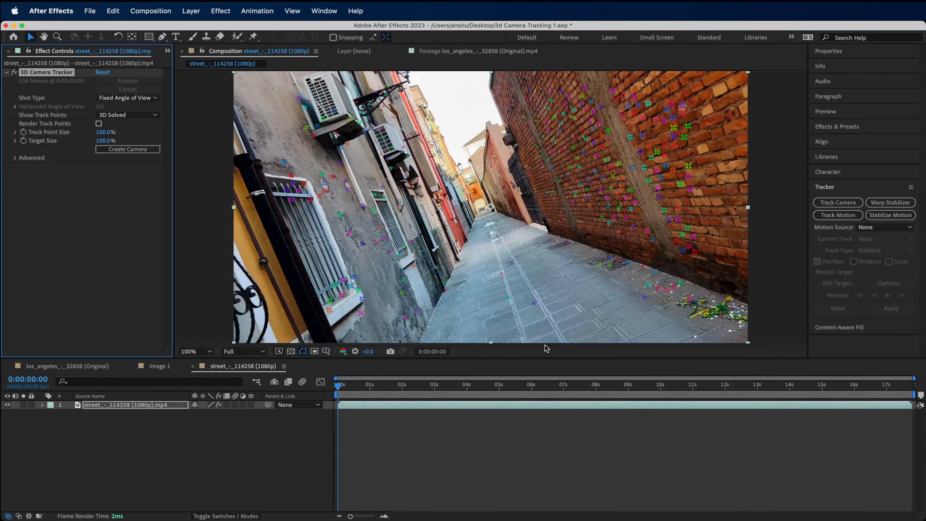
Step: Scrub through the street clip to examine the solved track points and return to the first frame
drag(345, 387, 818, 392)
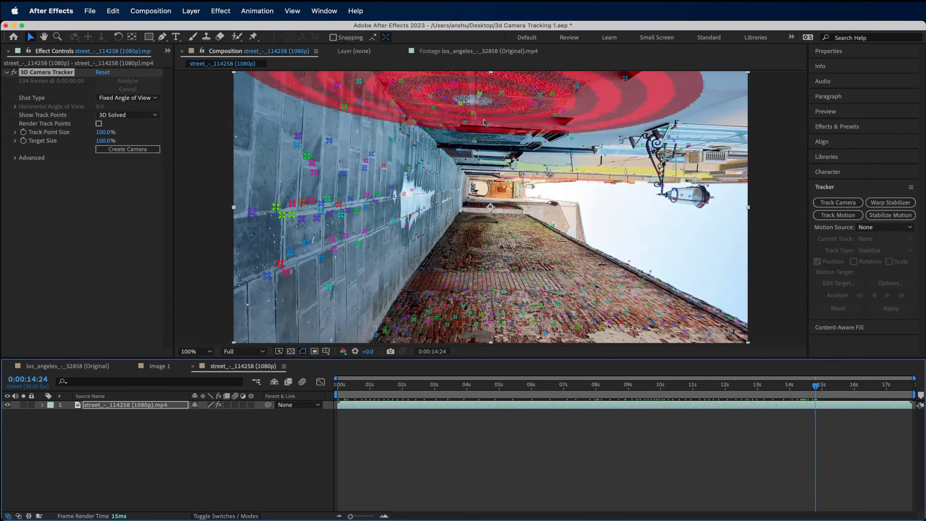
drag(815, 391, 327, 468)
key(space)
Step: Select three neighbouring track points on the brick wall and create a text layer and camera from them
mouse_move(426, 258)
mouse_down()
mouse_move(475, 221)
mouse_move(416, 250)
mouse_up()
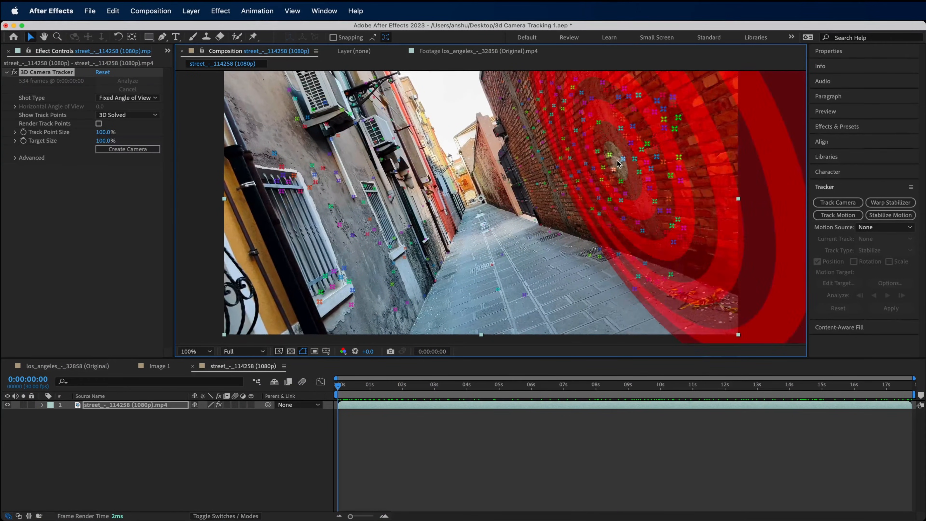
click(584, 166)
right_click(578, 166)
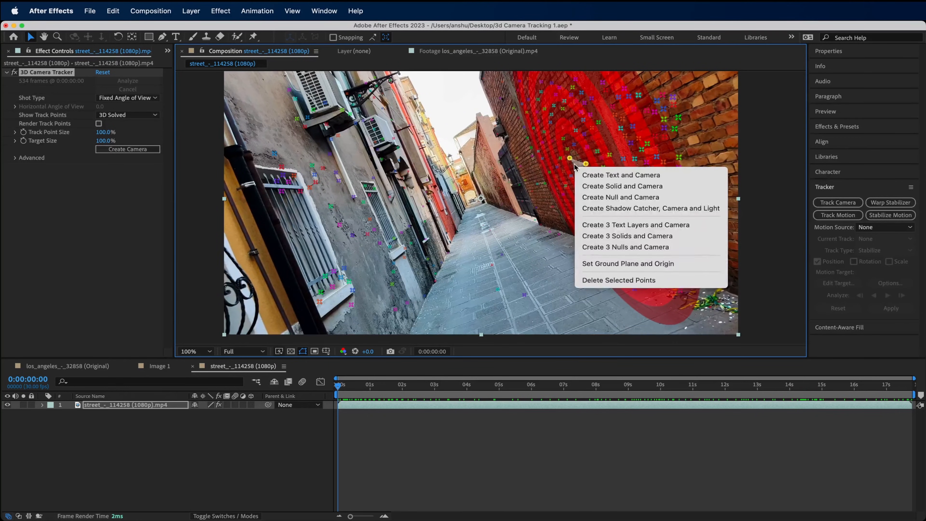
click(615, 177)
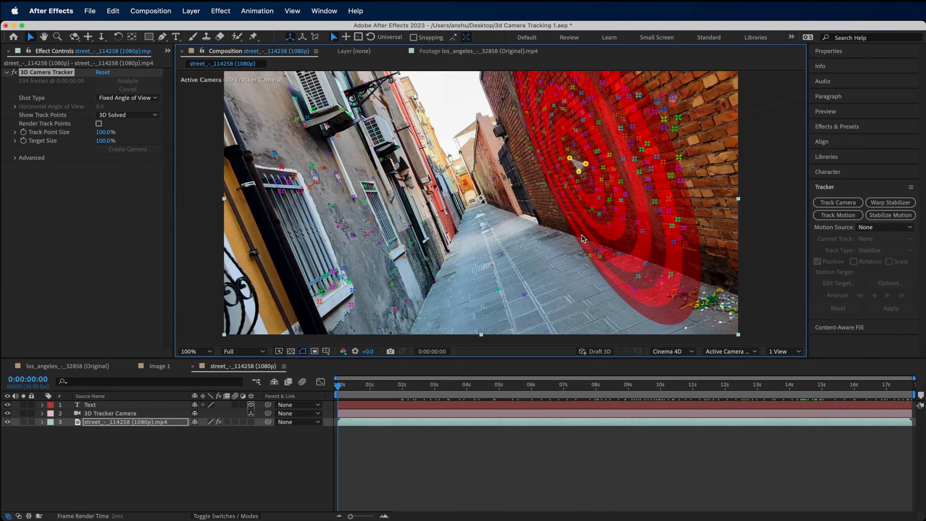
Step: Set the font size of the new Text layer to 5 px
click(106, 405)
click(833, 52)
click(837, 180)
drag(832, 214, 810, 216)
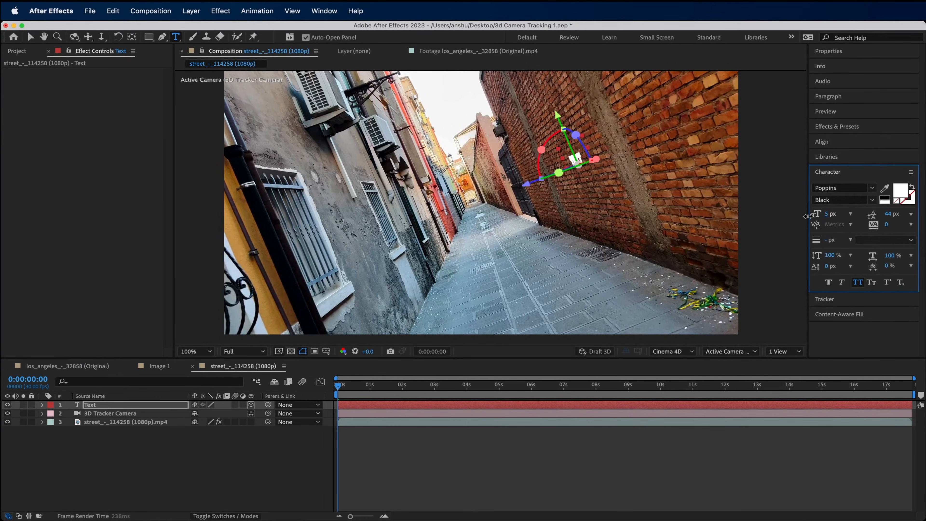
Step: Replace the placeholder text on the brick wall with "3d Camera Tracking"
double_click(575, 151)
text(3d C)
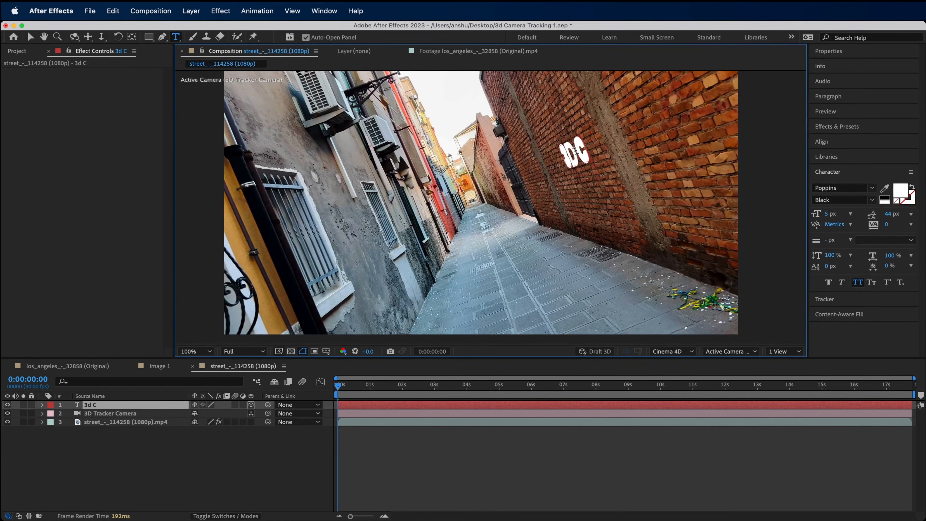
text(amera  Tracking)
Step: Format the wall text with the Medium font style, tracking 196, font size 7 px and leading 7 px
key(super+a)
drag(888, 214, 832, 225)
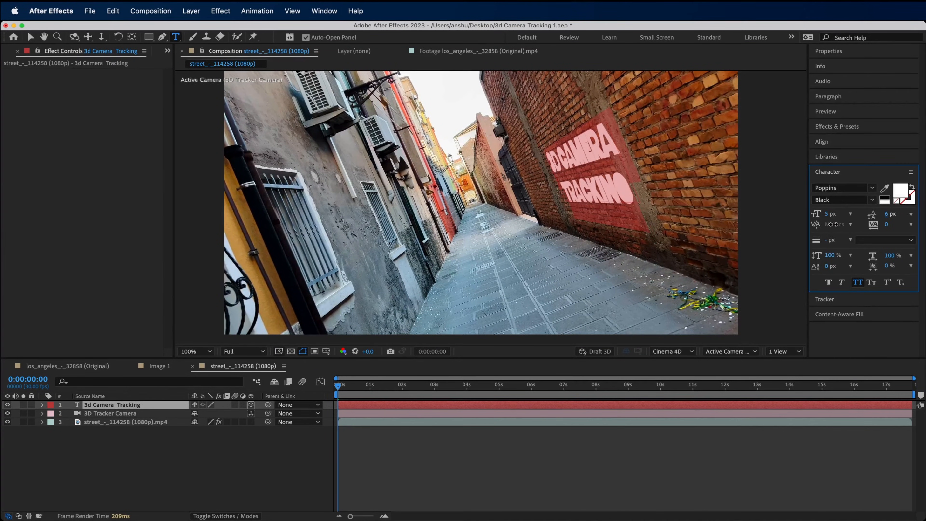
click(860, 199)
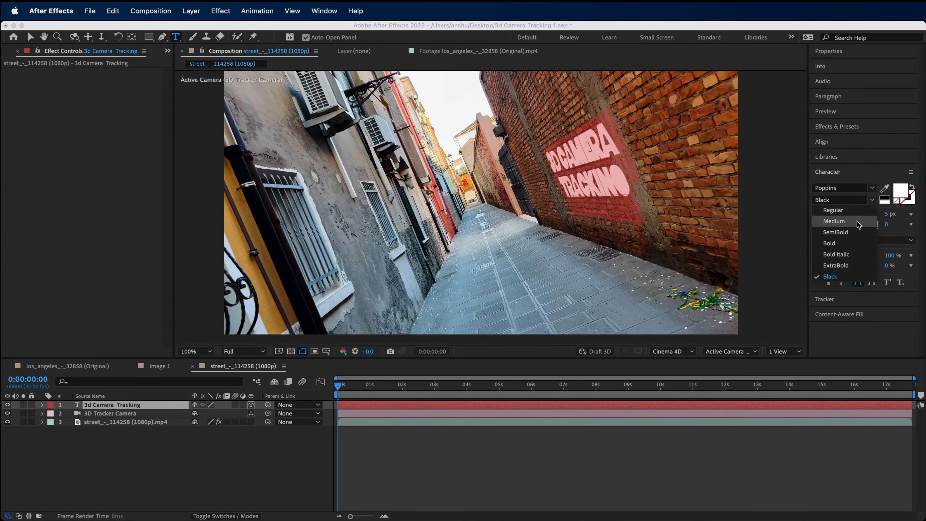
click(858, 221)
drag(890, 224, 884, 123)
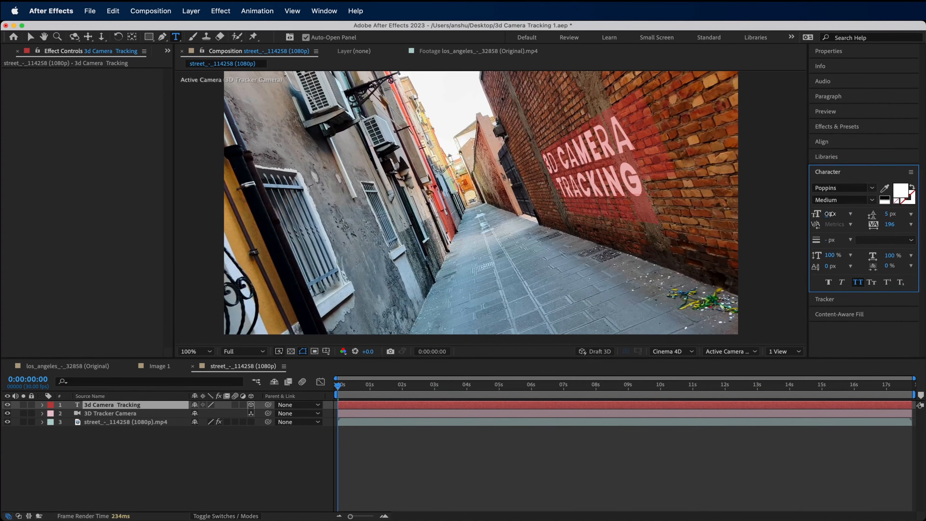
drag(830, 213, 832, 214)
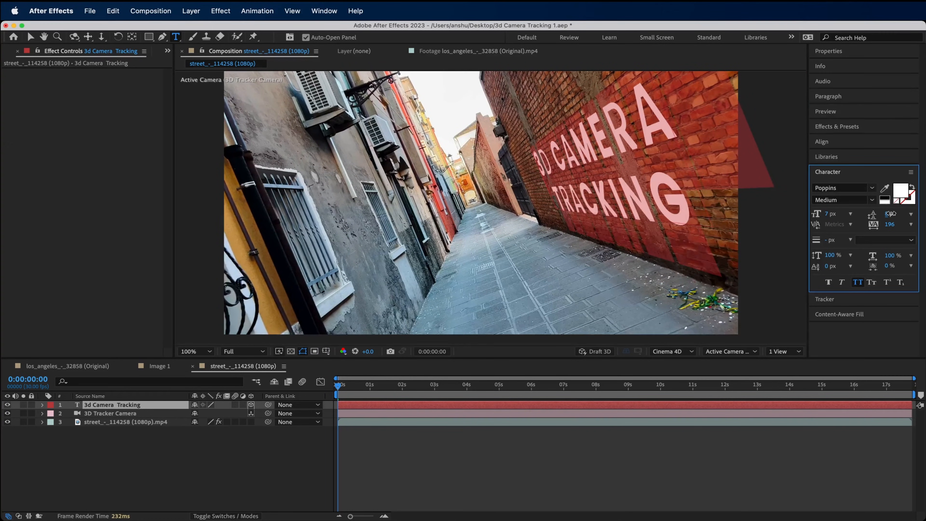
click(558, 457)
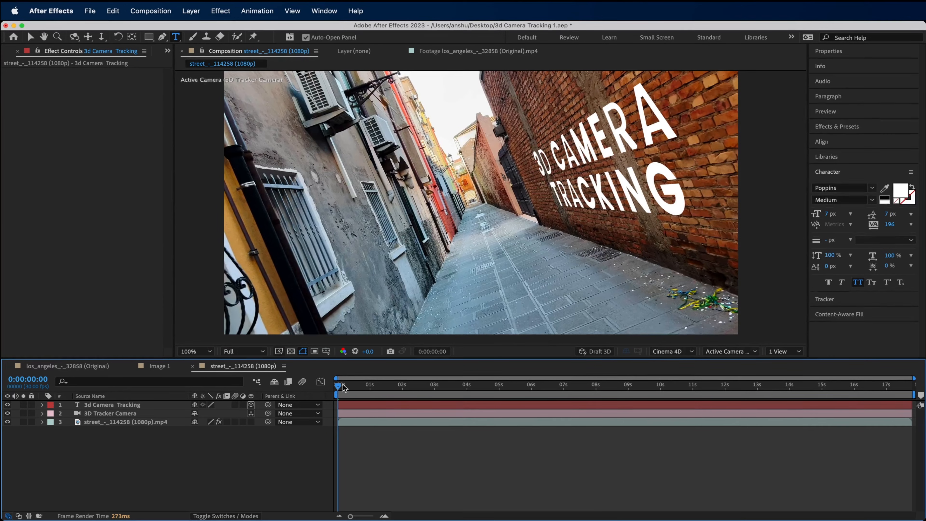
Step: Set the opacity of the 3d Camera Tracking text layer to 60% and scrub the timeline to check the blend
mouse_move(339, 387)
mouse_down()
mouse_move(460, 394)
mouse_move(336, 390)
mouse_move(453, 385)
mouse_move(338, 385)
mouse_up()
click(349, 408)
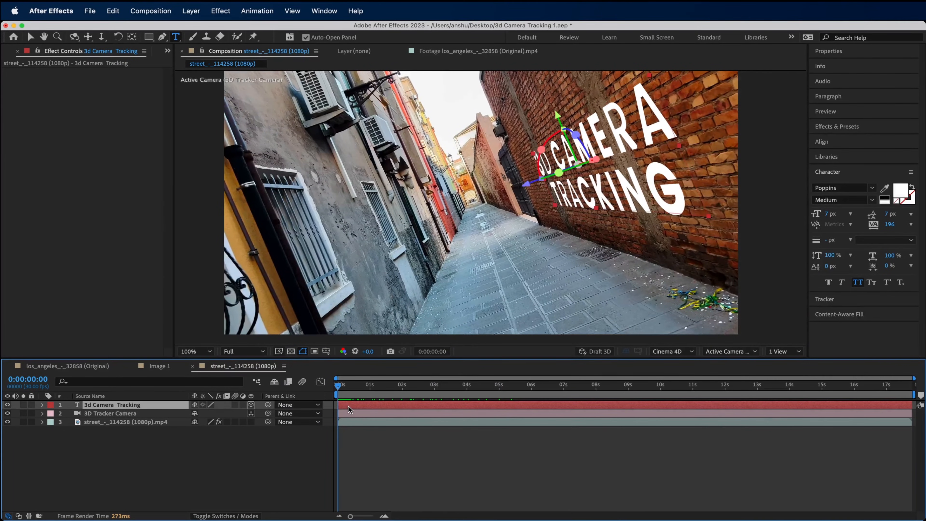
key(t)
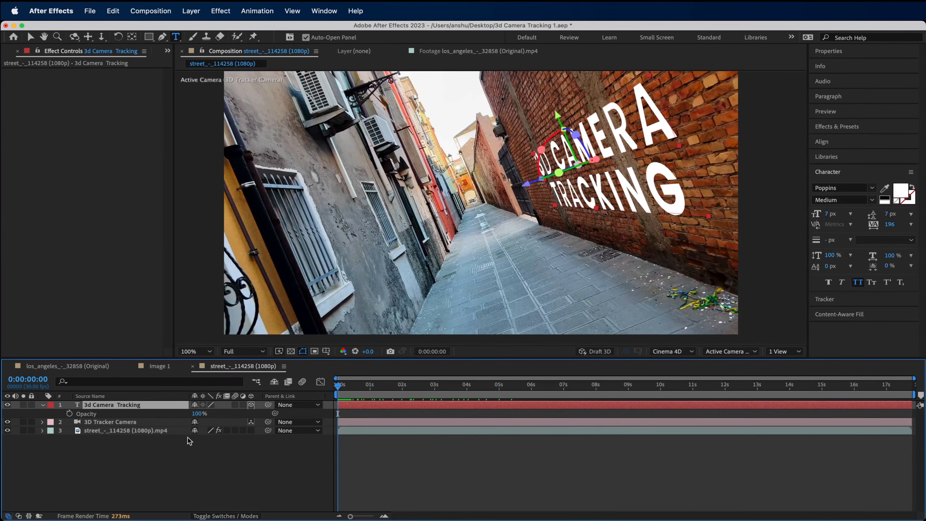
click(199, 413)
text(80)
text(0)
key(Return)
drag(338, 385, 189, 396)
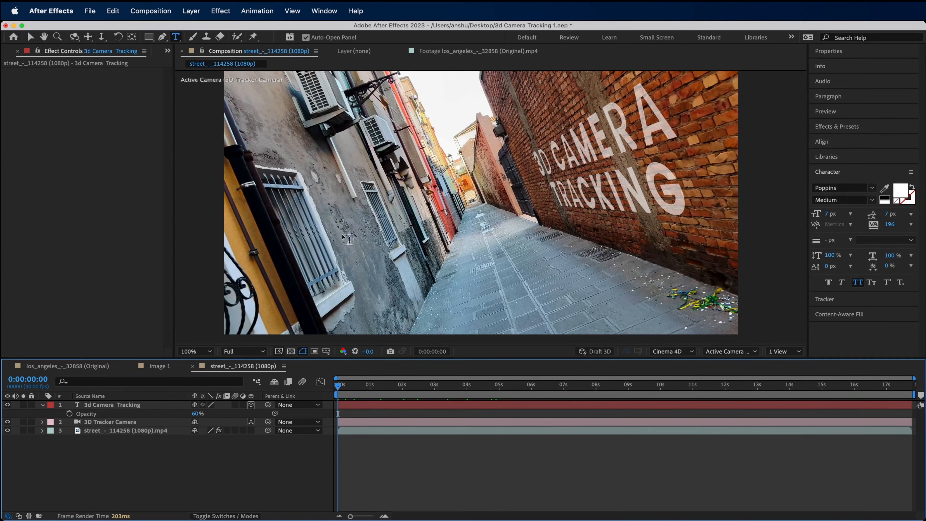
click(31, 36)
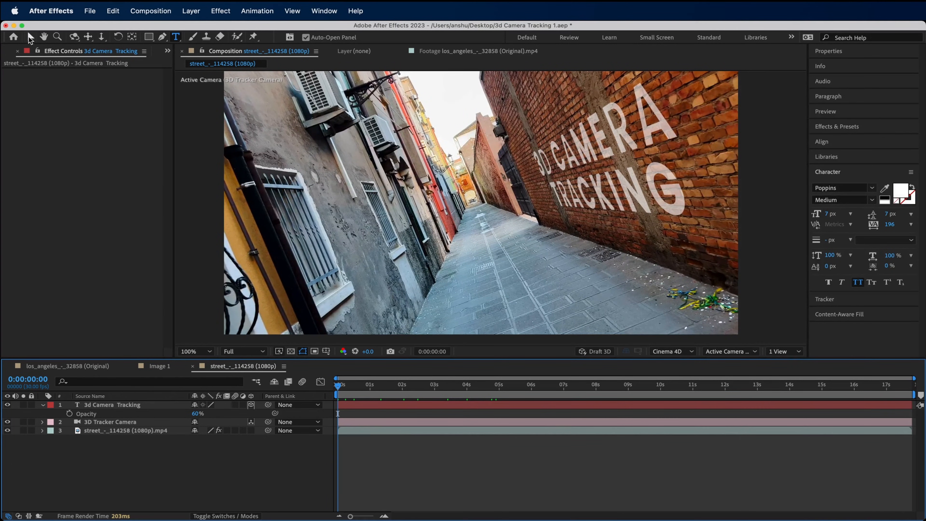
click(107, 434)
click(57, 73)
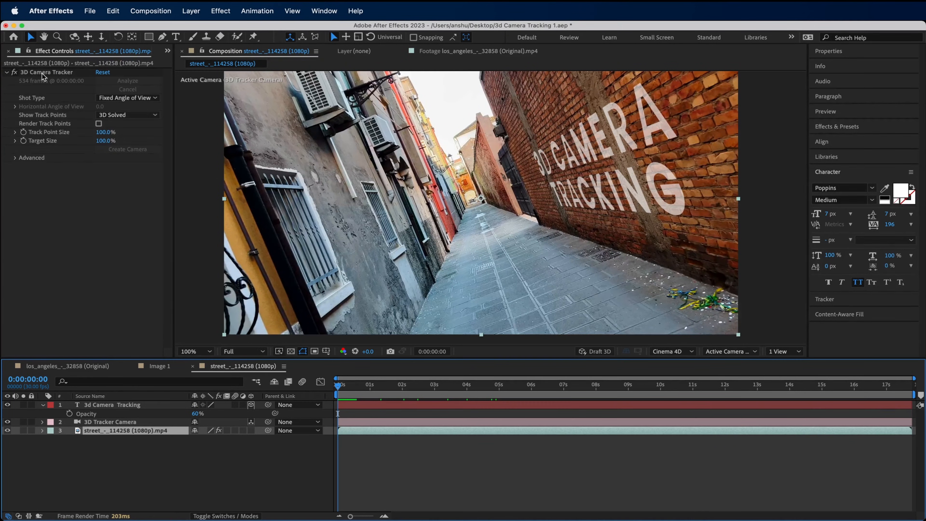
click(121, 430)
click(33, 73)
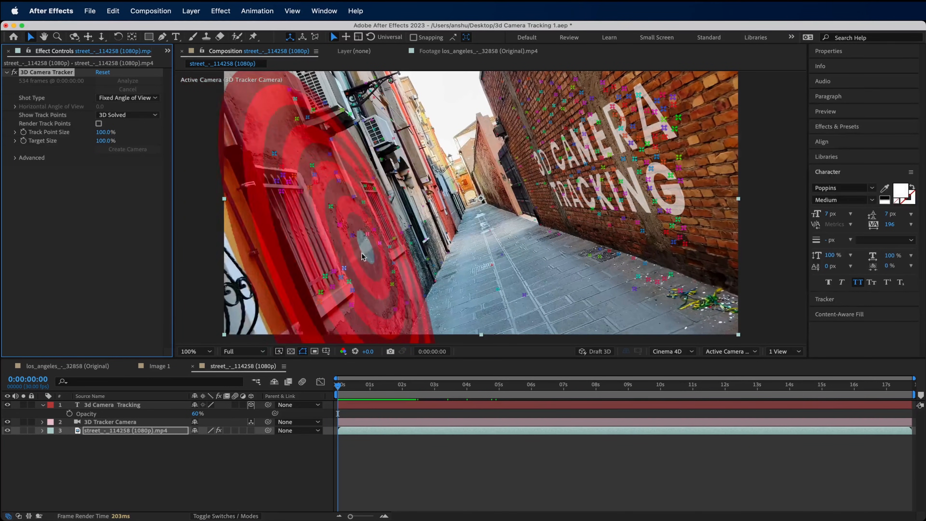
Step: Select four track points on the grey plaster wall near the windows and create a solid from them
click(376, 256)
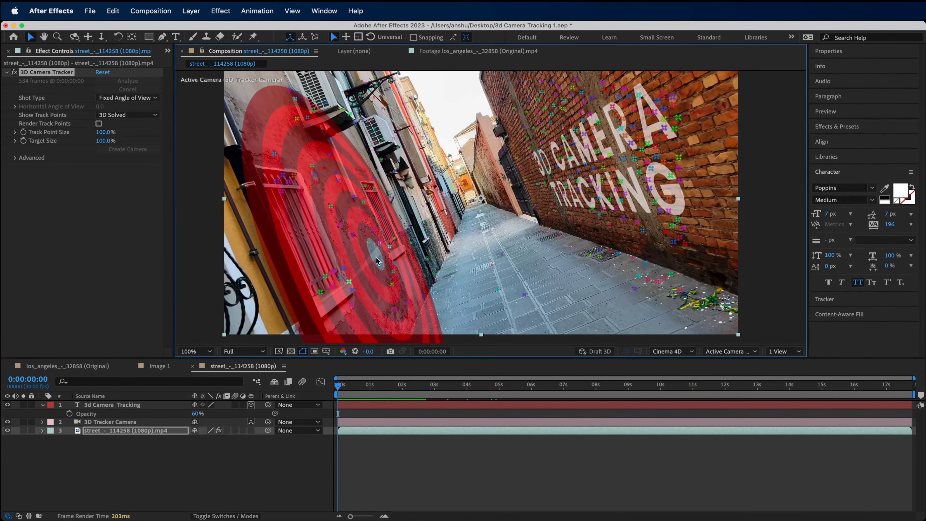
mouse_move(369, 224)
mouse_down()
mouse_move(323, 216)
mouse_move(336, 253)
mouse_move(371, 271)
mouse_up()
scroll(372, 240, up, 1)
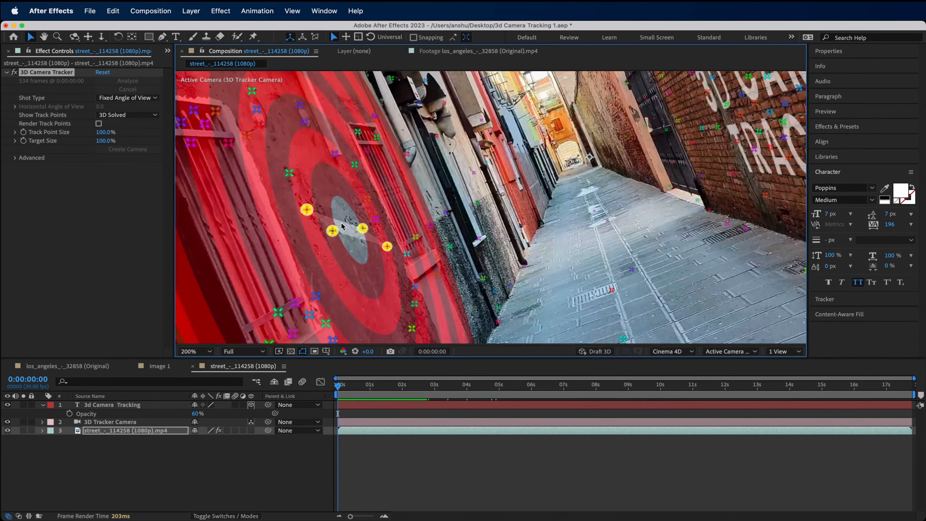
right_click(341, 225)
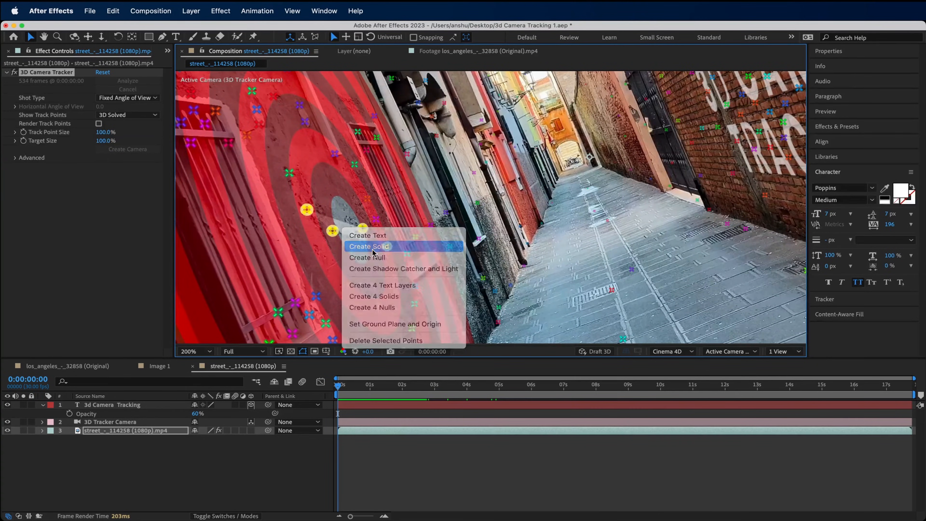
click(368, 246)
Step: Scale Track Solid 1 to 37%
scroll(390, 305, down, 1)
click(108, 403)
key(s)
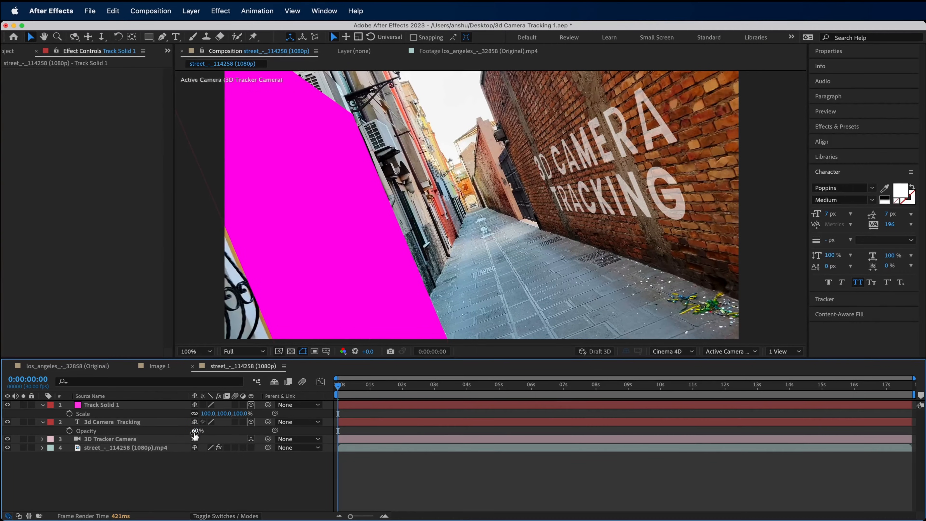
drag(193, 414, 178, 421)
click(343, 189)
drag(343, 189, 355, 213)
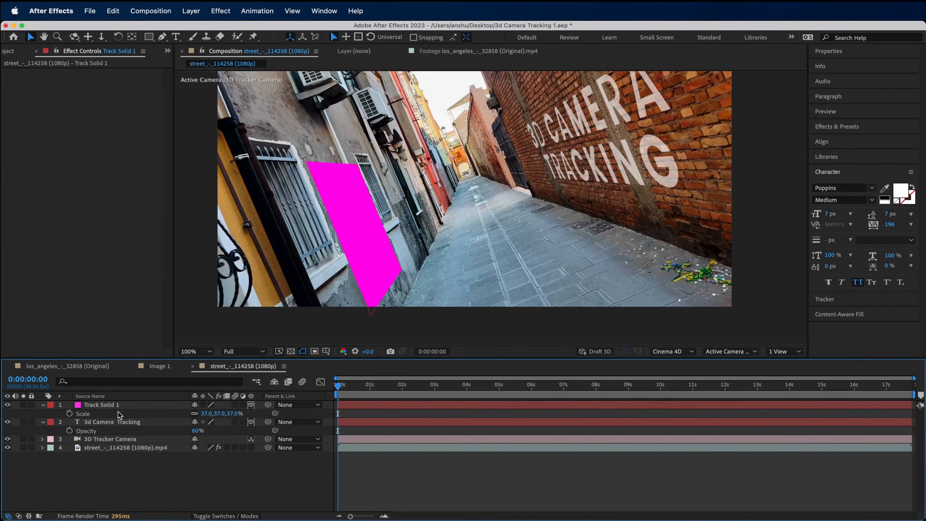
Step: Pre-compose Track Solid 1 into a new composition named Image 1, leaving all attributes in the street composition
click(116, 403)
click(110, 411)
click(101, 405)
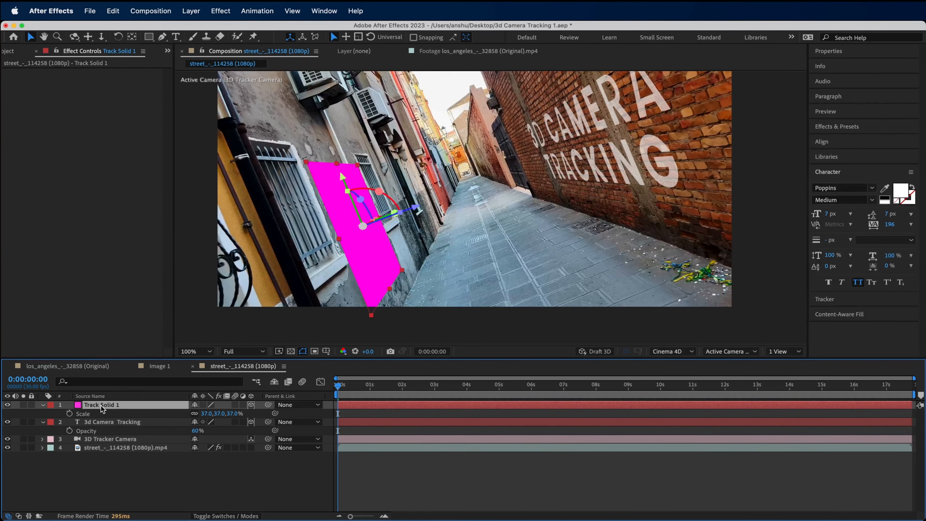
right_click(102, 408)
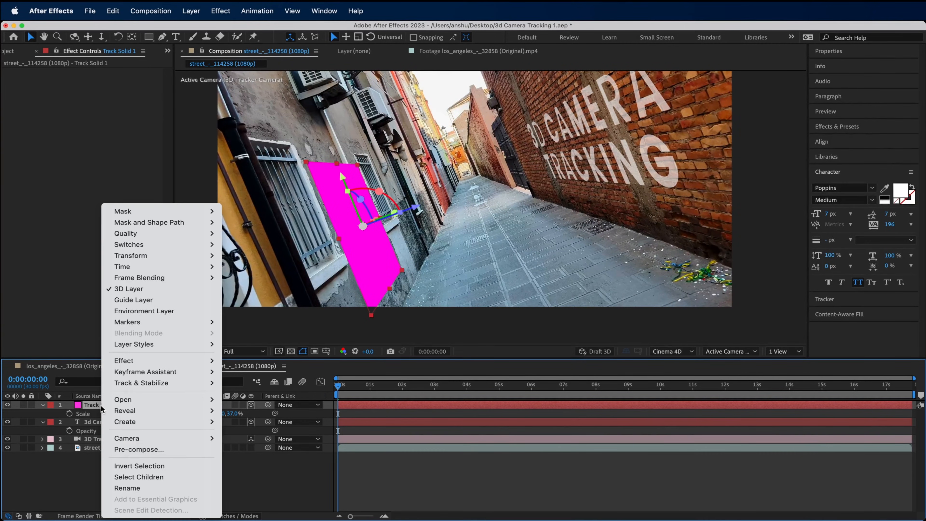
click(153, 449)
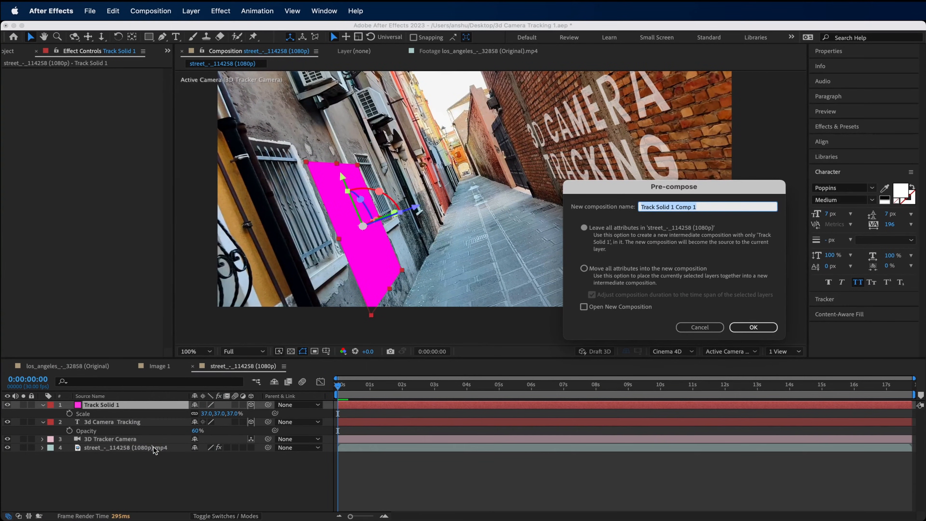
text(Image)
key(Return)
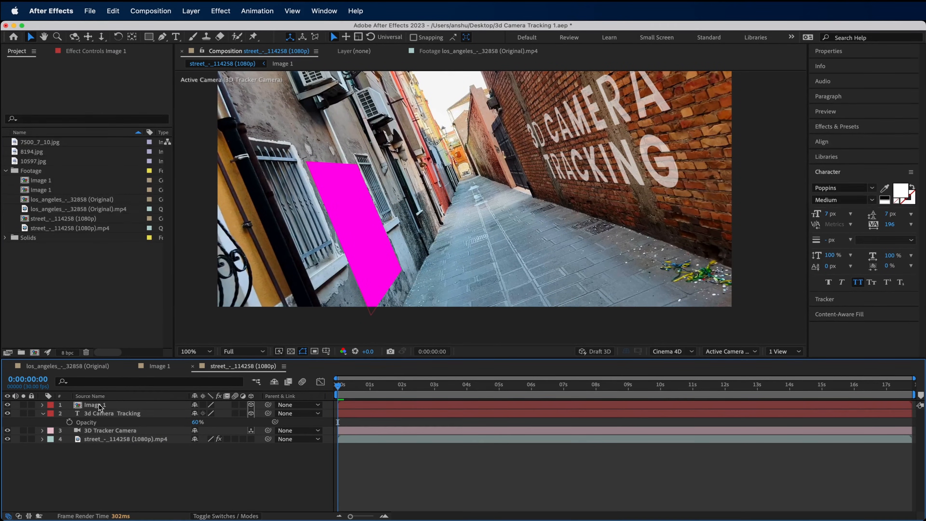
Step: Open the new Image 1 composition and add the 7500_7_10.jpg image to it
click(100, 406)
double_click(99, 406)
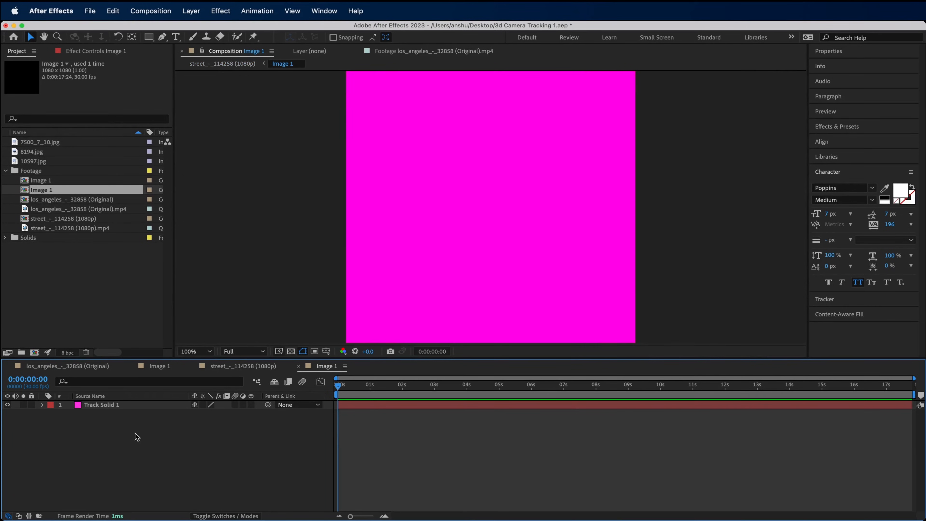
click(108, 406)
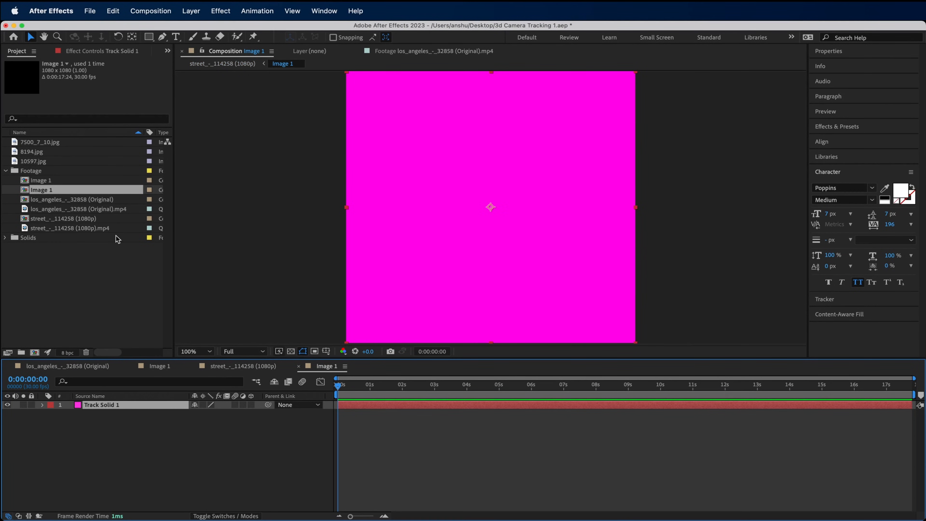
click(96, 277)
click(41, 144)
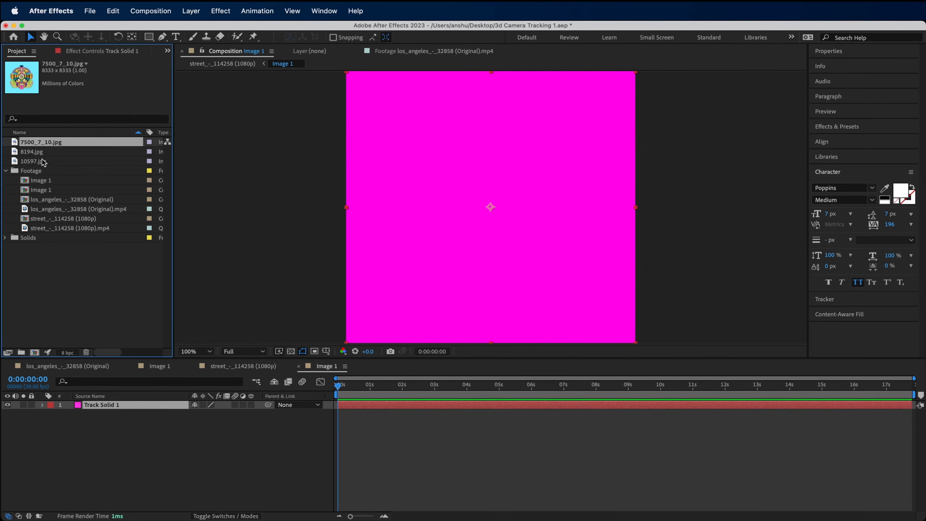
drag(34, 144, 81, 407)
Step: Delete Track Solid 1 from the new Image 1 composition
click(98, 438)
click(93, 415)
key(Delete)
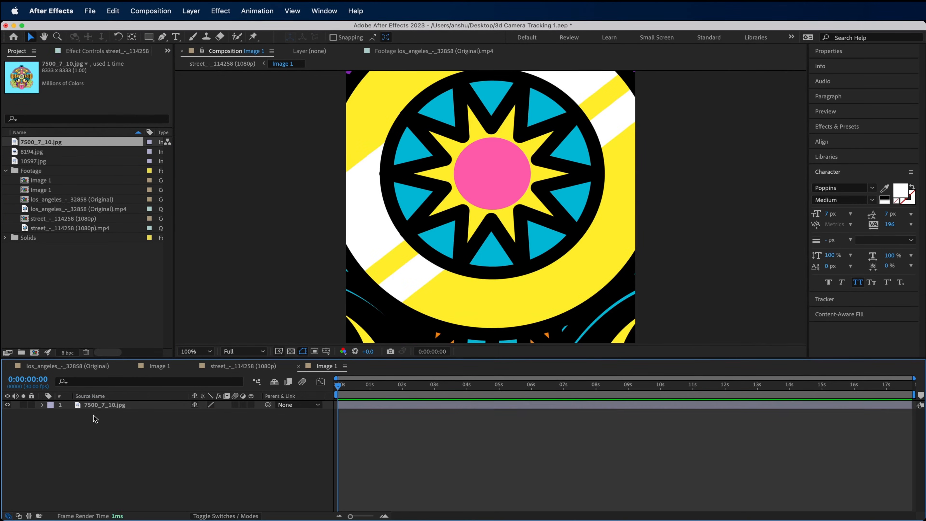
Step: Fit 7500_7_10.jpg to the Image 1 composition and key out its cyan background with the Linear Color Key effect
click(92, 404)
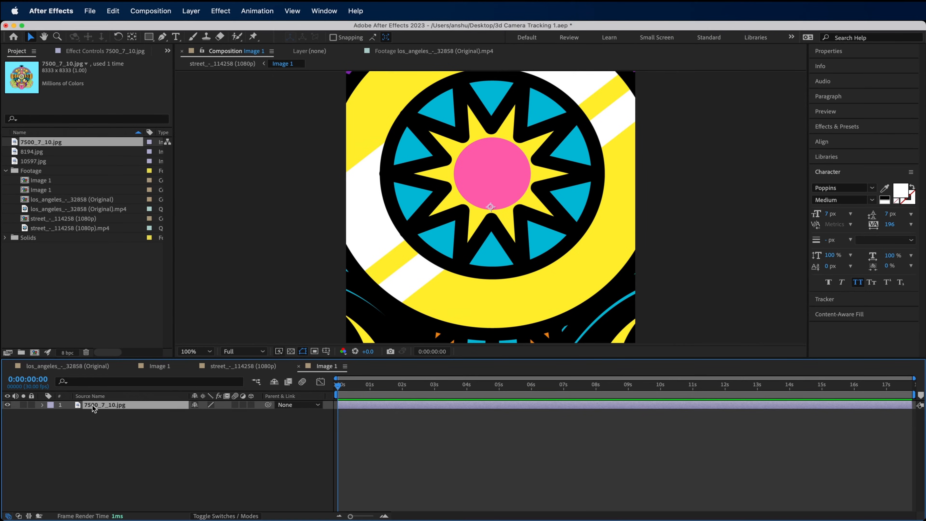
key(super+alt+f)
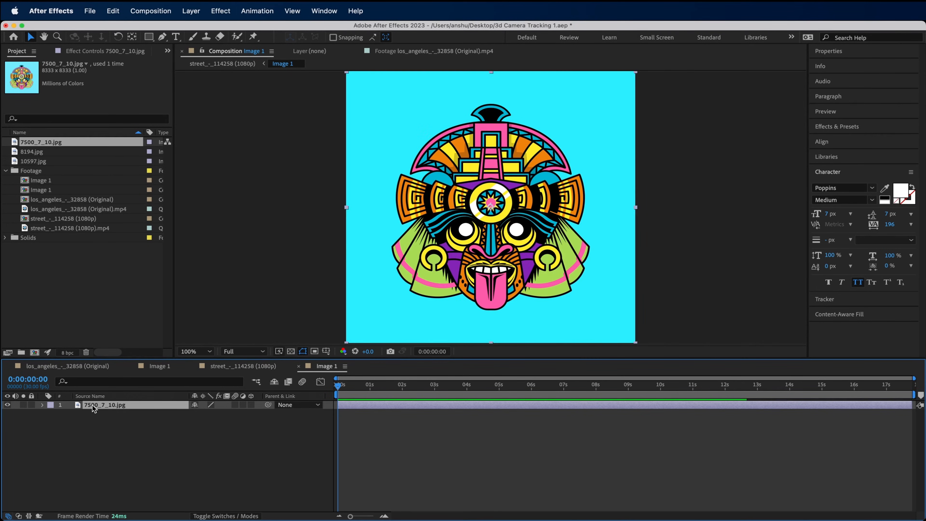
click(857, 127)
click(856, 141)
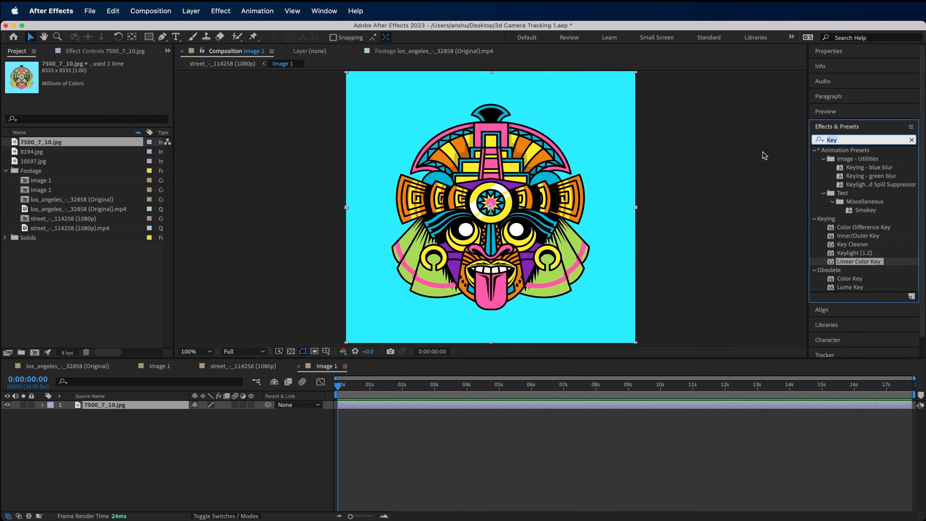
drag(870, 262, 547, 278)
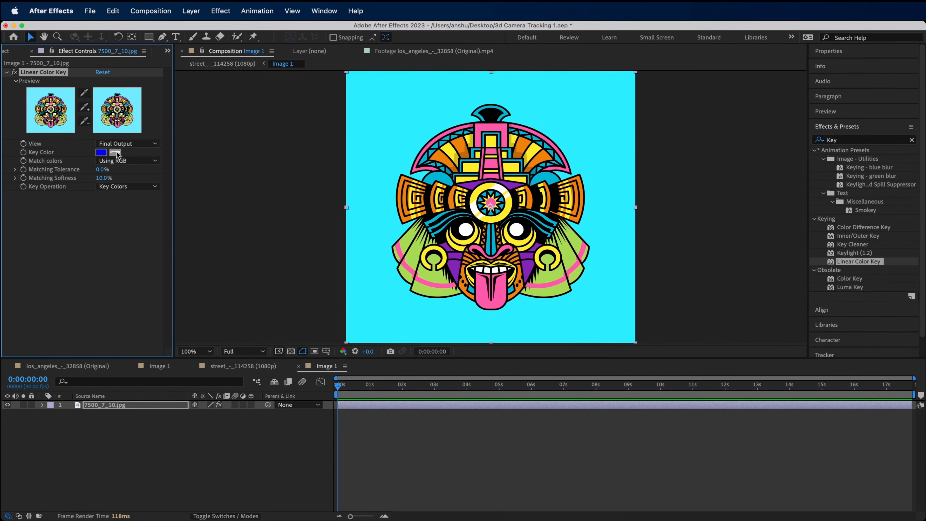
click(384, 114)
Step: Scale the Image 1 layer to 50% in the street composition
click(243, 365)
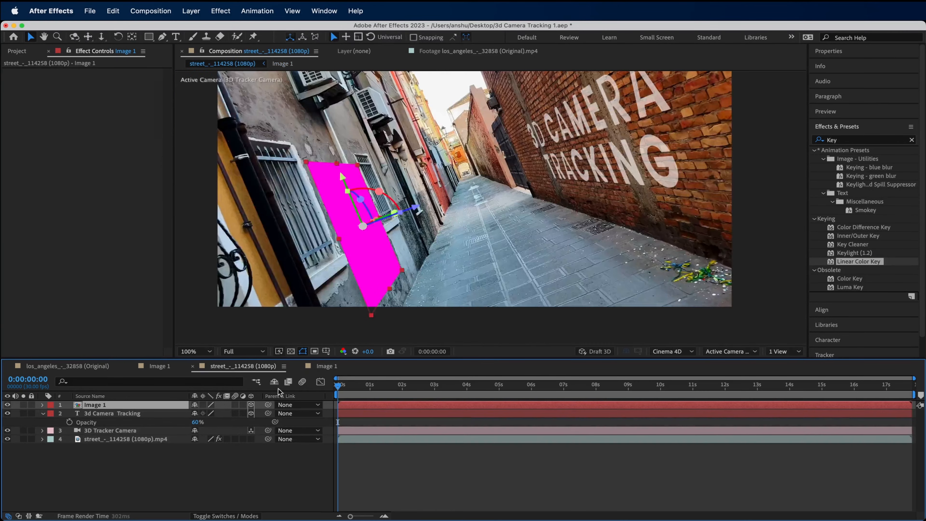
click(444, 459)
scroll(357, 219, up, 2)
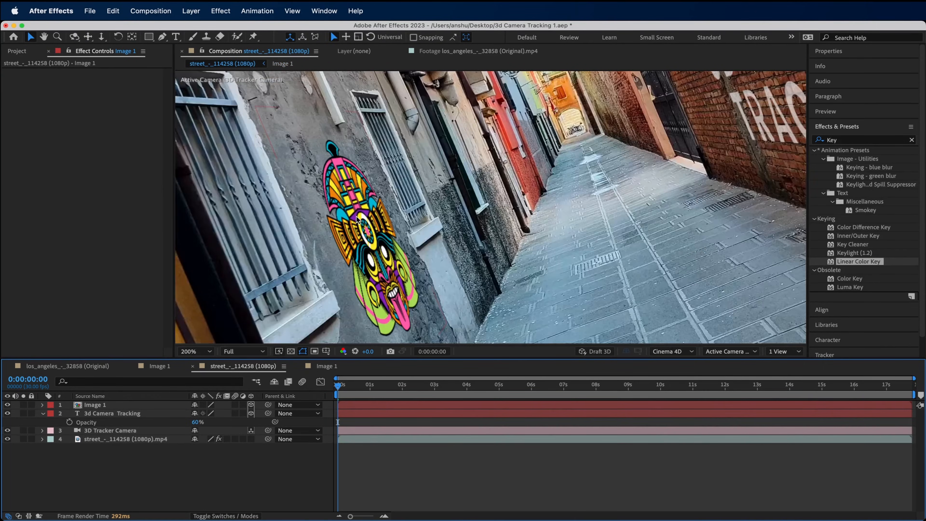
scroll(399, 285, down, 3)
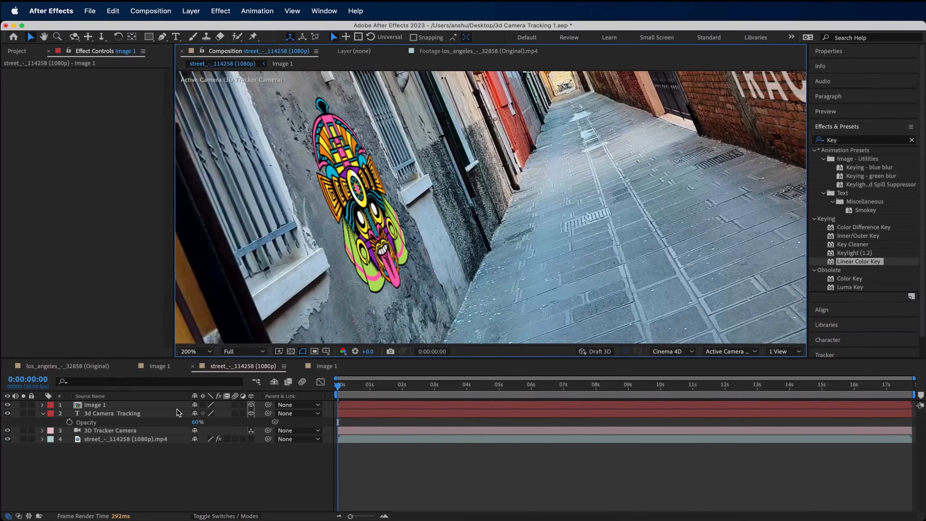
click(176, 406)
key(s)
drag(207, 414, 212, 413)
Step: Set the Image 1 layer's opacity to 54%
click(130, 404)
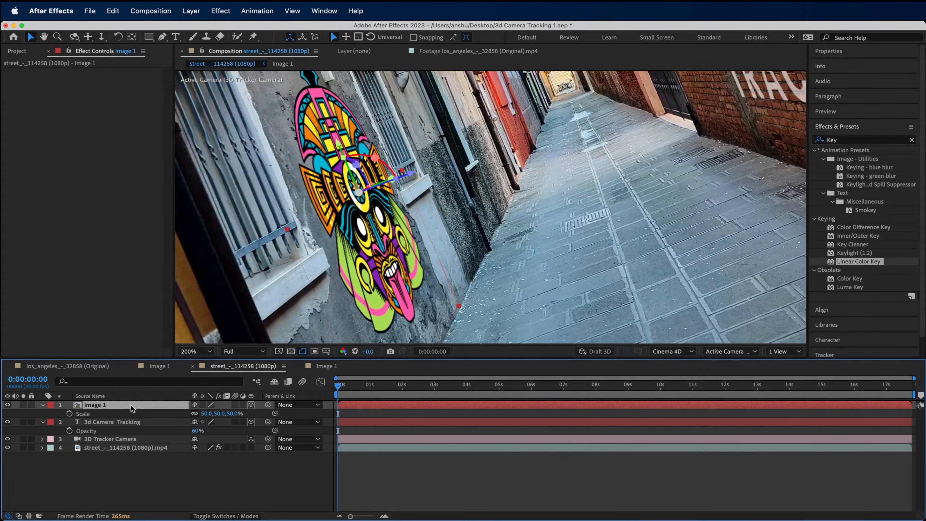
key(t)
drag(195, 413, 173, 419)
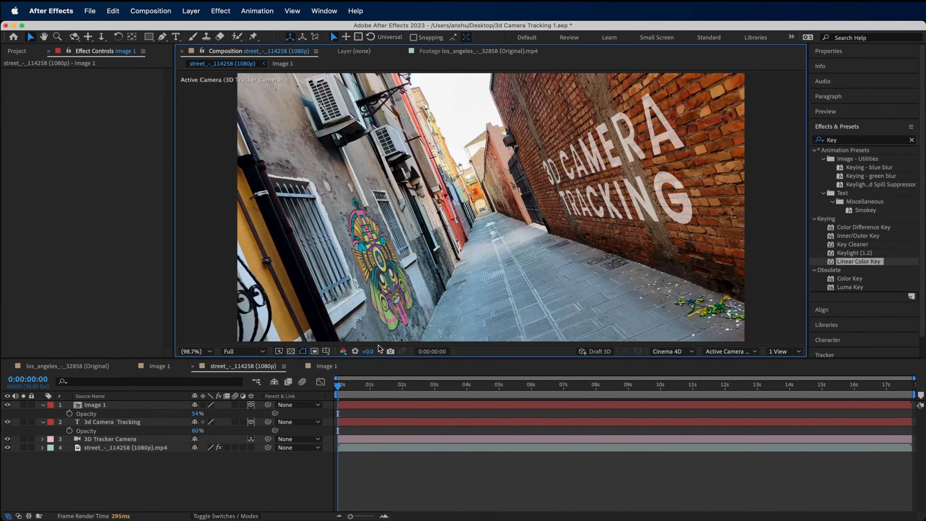
click(403, 474)
Step: At 0:00:08:24, create a solid from three 3D Camera Tracker points on the brick wall beside the barred gate
drag(339, 387, 621, 378)
click(104, 448)
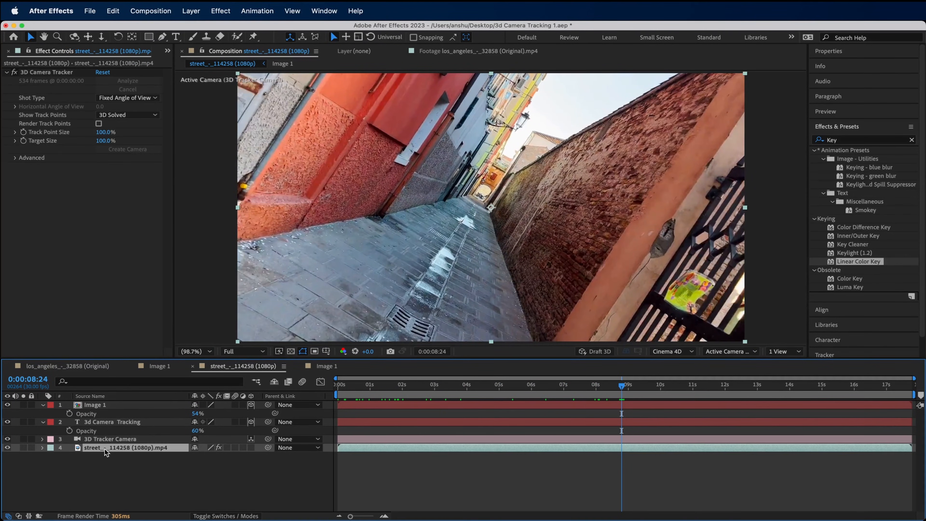
click(40, 72)
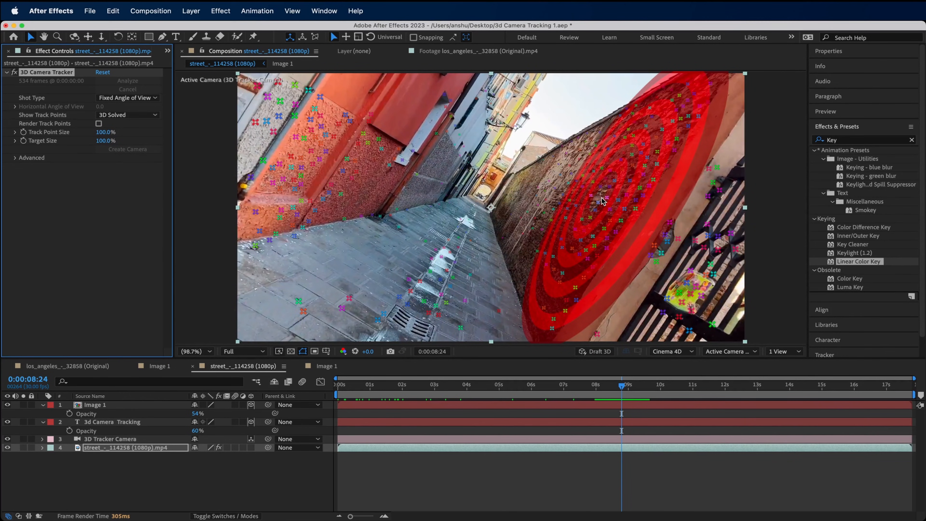
click(606, 206)
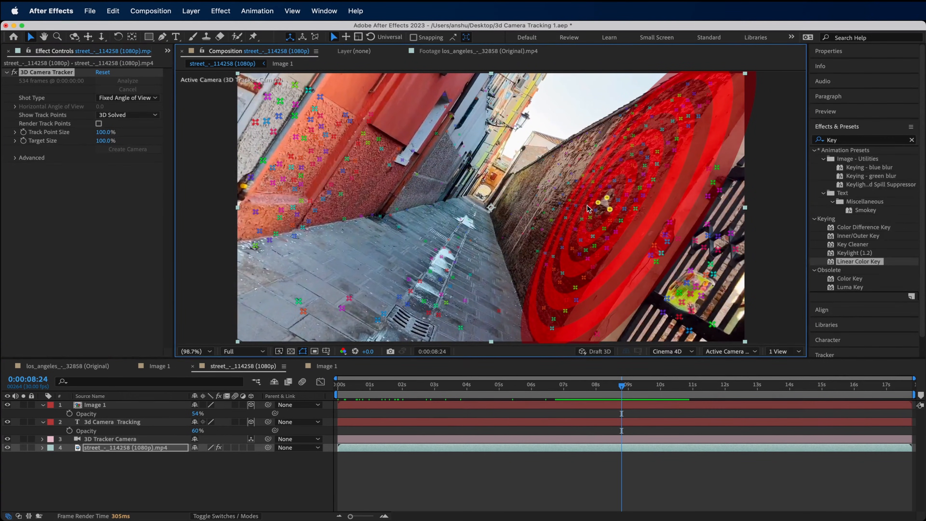
right_click(605, 206)
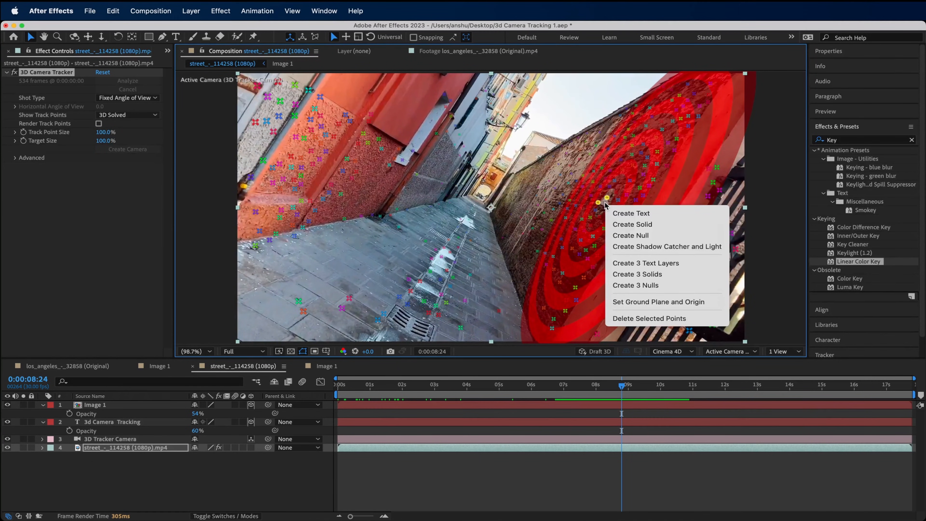
click(641, 225)
Step: Scale Track Solid 1 to 66% and shift it slightly along the brick wall, deeper into the alley
click(95, 430)
click(103, 405)
key(s)
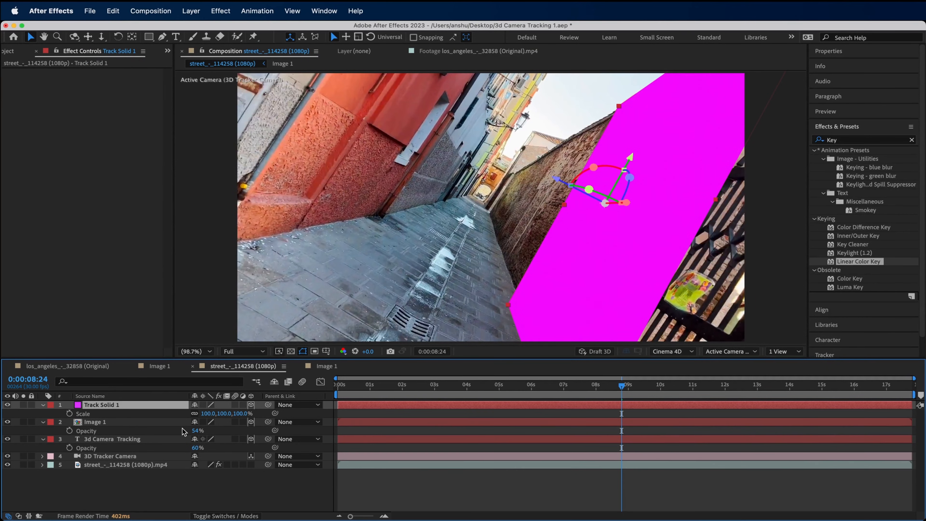
drag(206, 414, 185, 414)
drag(630, 178, 610, 203)
click(209, 428)
Step: Pre-compose Track Solid 1 into a new composition named Image 2, leaving all attributes in the street composition
right_click(150, 405)
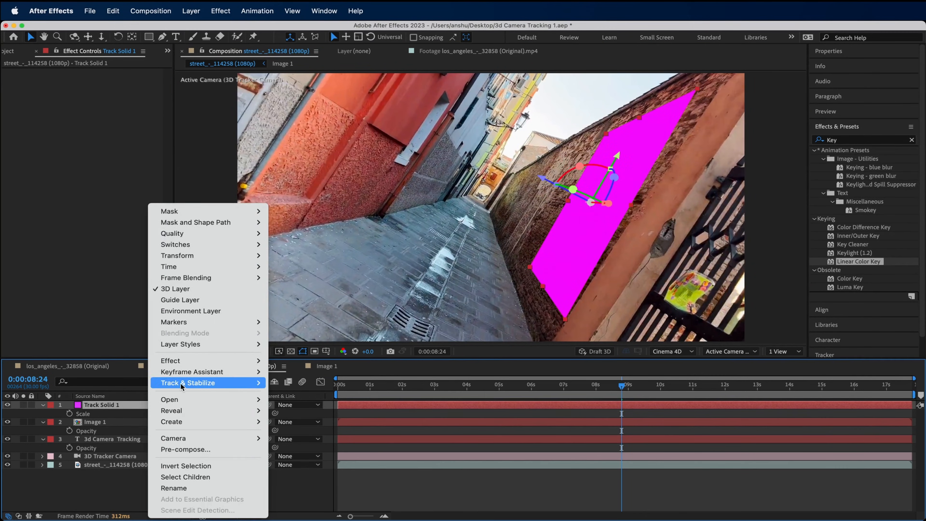
click(195, 451)
text(Im)
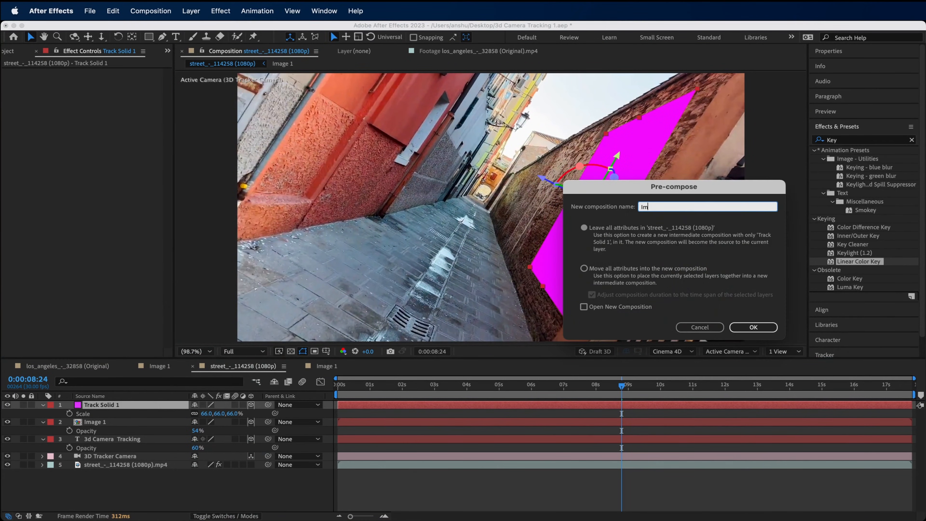
text(age 2)
key(Return)
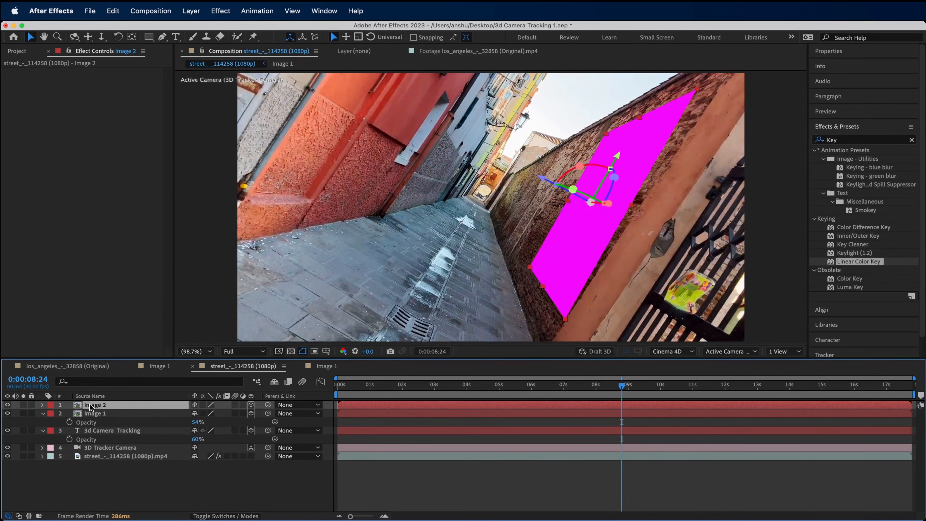
Step: Open the Image 2 composition and add the 8194.jpg elephant image to it below Track Solid 1
double_click(91, 405)
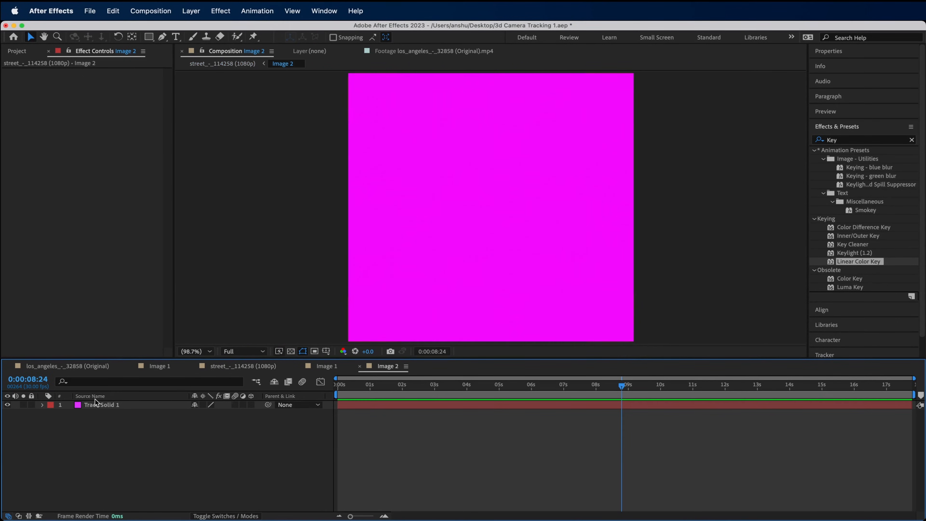
click(24, 53)
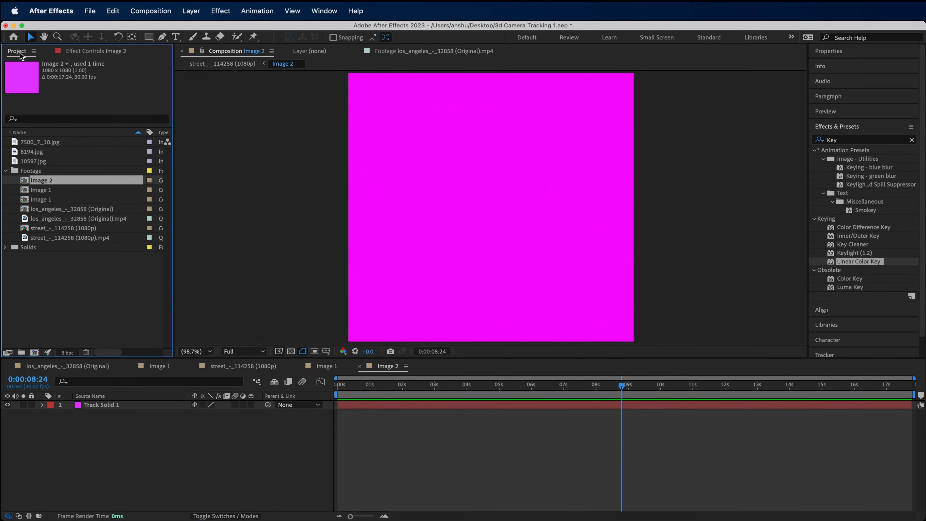
click(43, 152)
click(30, 168)
click(28, 150)
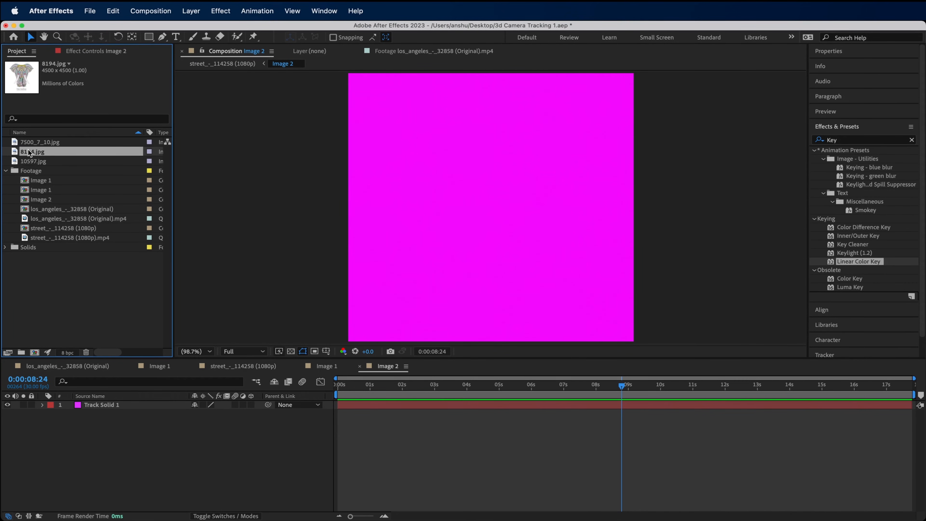
drag(33, 153, 101, 410)
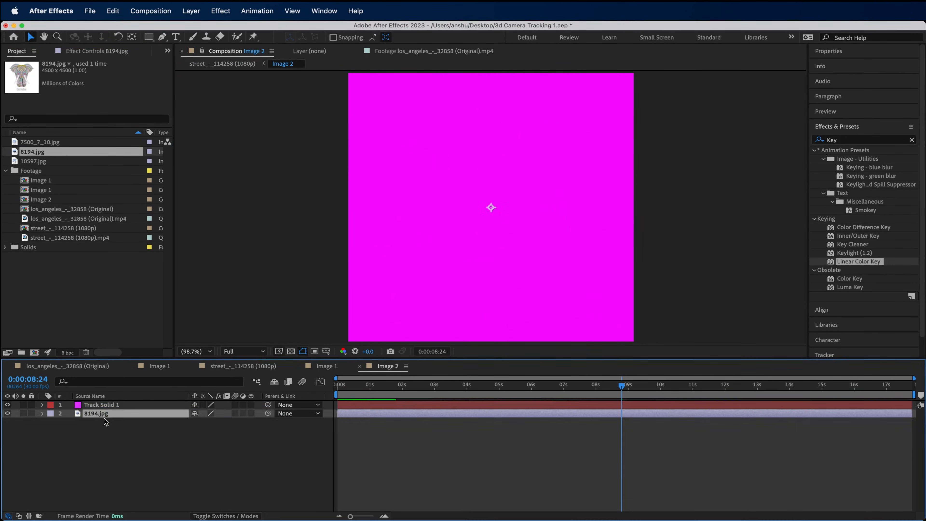
Step: Delete Track Solid 1 from the Image 2 composition and fit 8194.jpg to the frame
key(Delete)
click(98, 406)
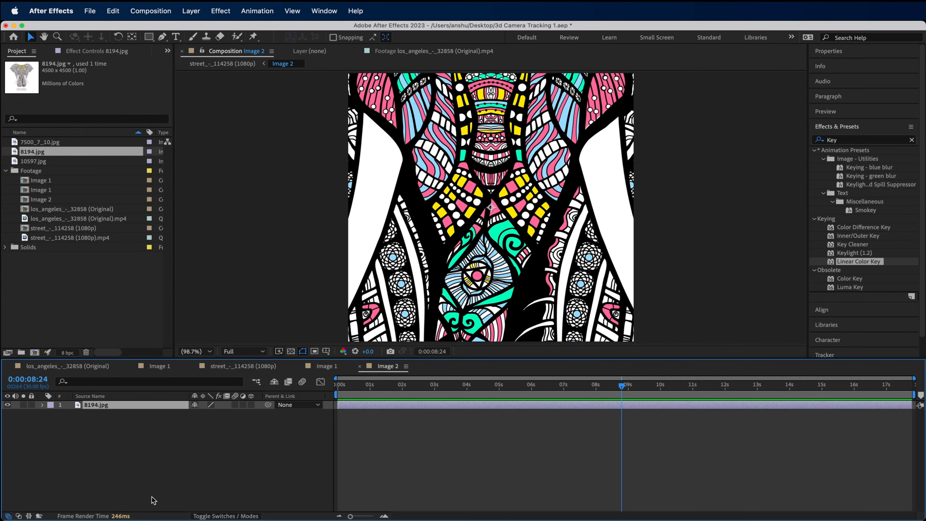
key(super+alt+f)
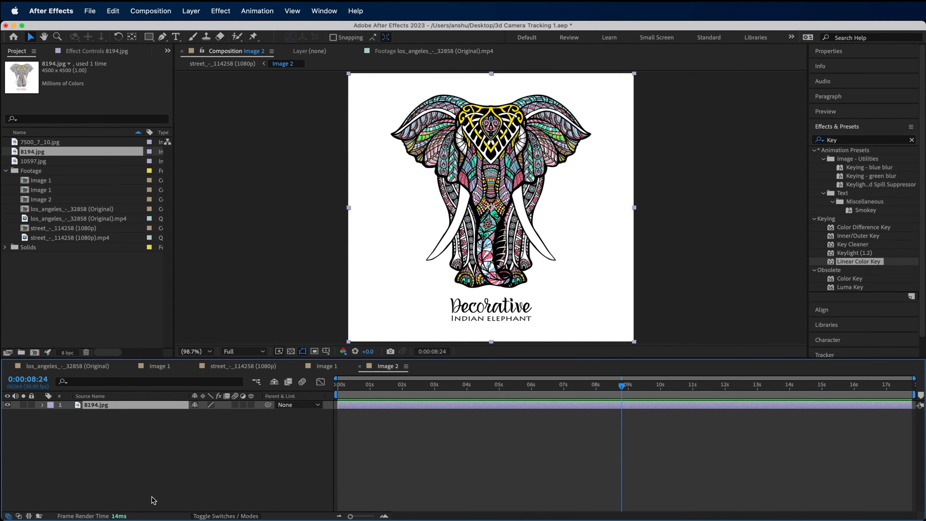
Step: Apply Linear Color Key to 8194.jpg and sample the white background as the key color
drag(872, 262, 448, 261)
click(115, 152)
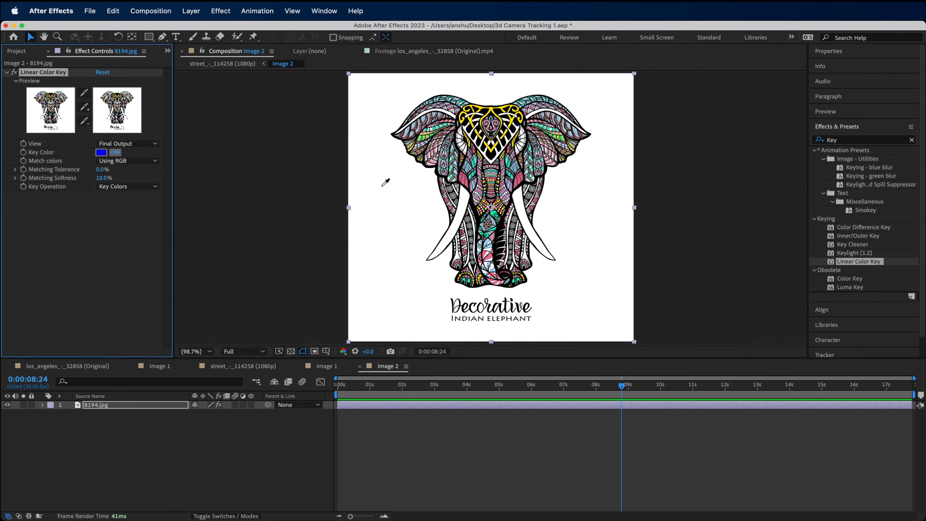
click(418, 198)
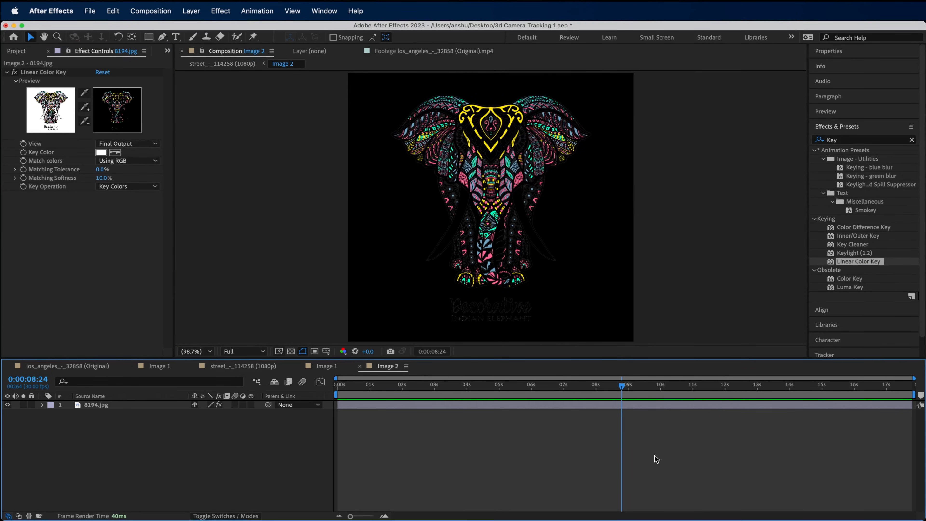
Step: Scale the Image 2 layer to 89% in the street composition
click(240, 367)
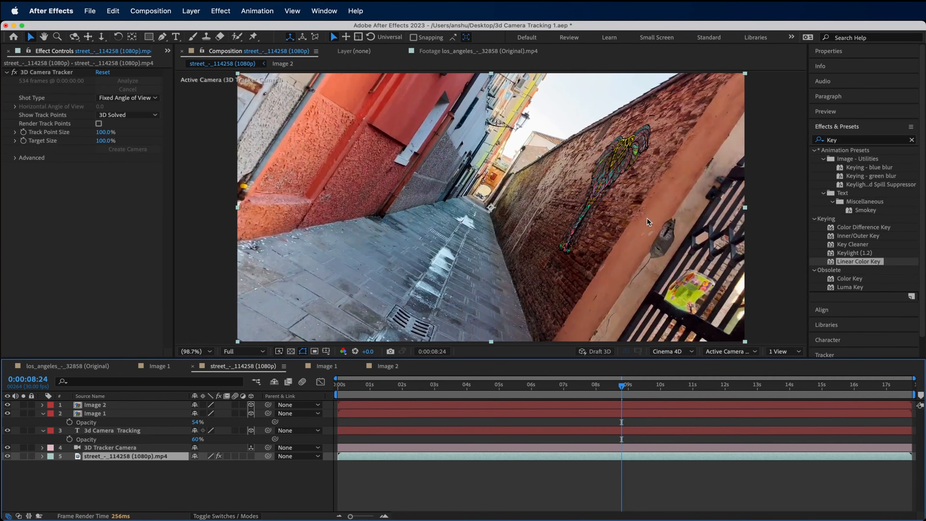
click(121, 406)
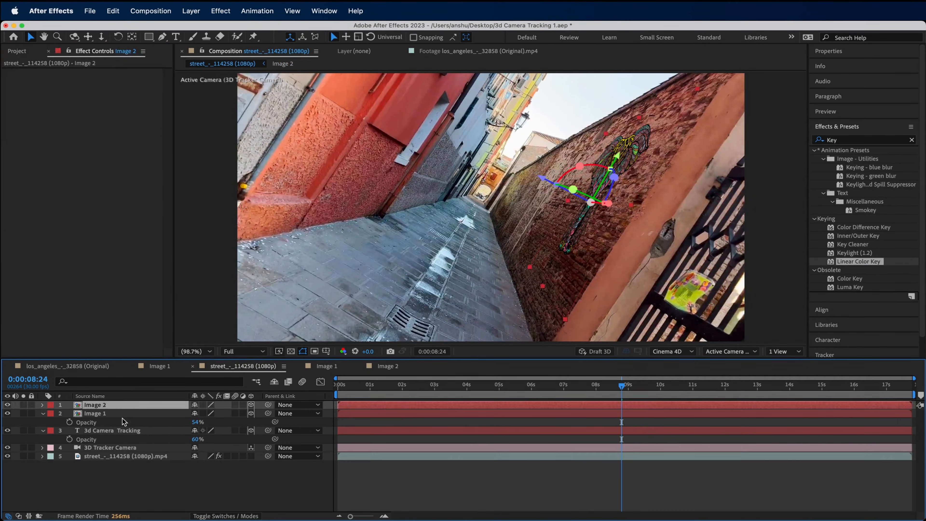
key(s)
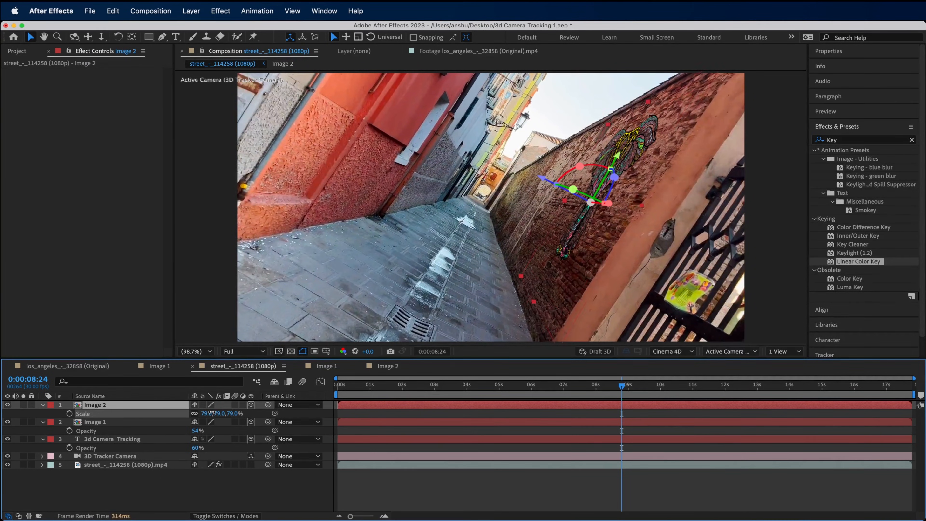
Step: In the Image 2 composition, scale 8194.jpg to 30% and move it down until the lettering falls outside the frame
double_click(208, 405)
drag(205, 414, 210, 414)
key(space)
drag(518, 152, 498, 241)
drag(499, 241, 498, 155)
drag(210, 413, 208, 413)
key(space)
drag(499, 157, 498, 133)
click(693, 166)
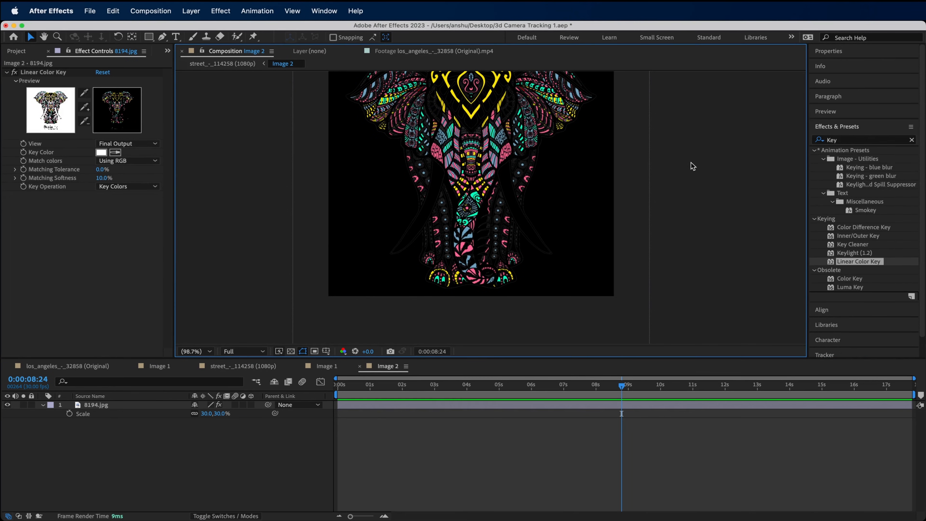
Step: Lower the Image 2 layer's opacity in the street composition and scrub through the footage to review the tracked artwork
click(241, 367)
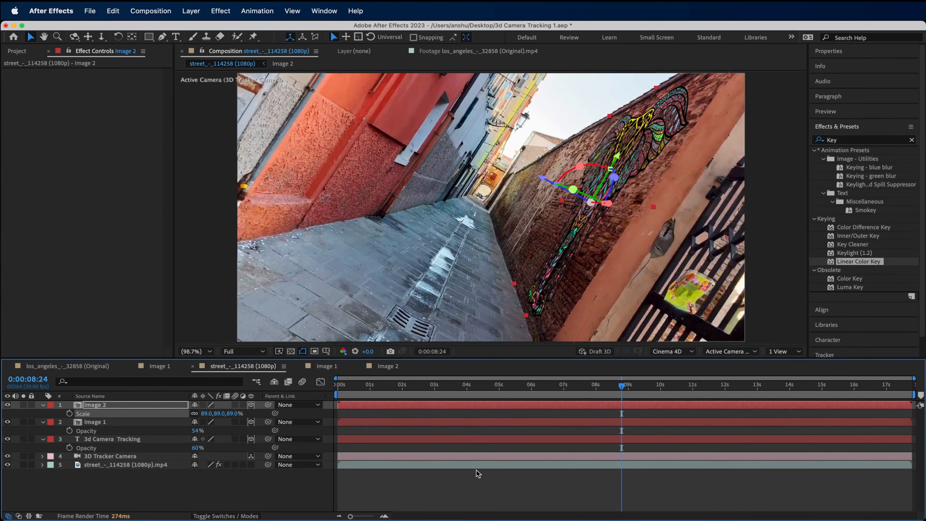
key(t)
drag(195, 413, 186, 413)
click(427, 465)
click(351, 386)
drag(352, 391, 683, 367)
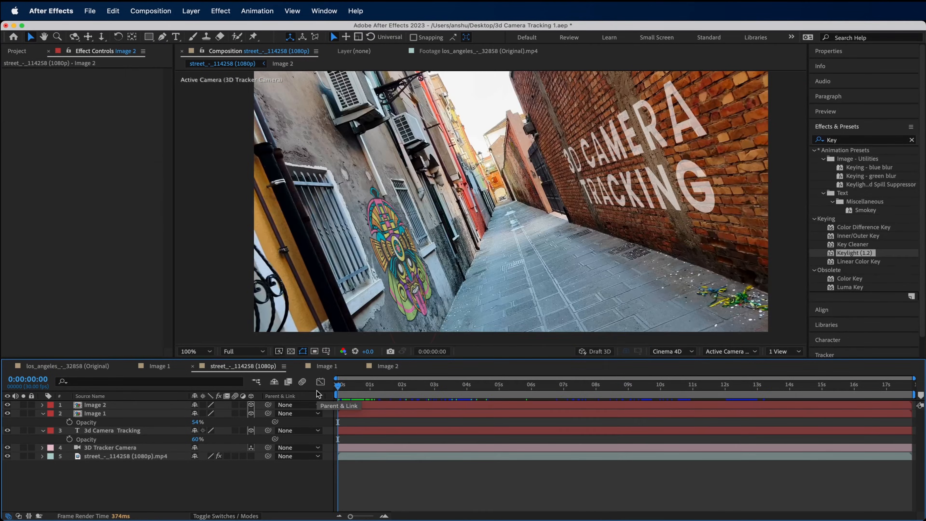